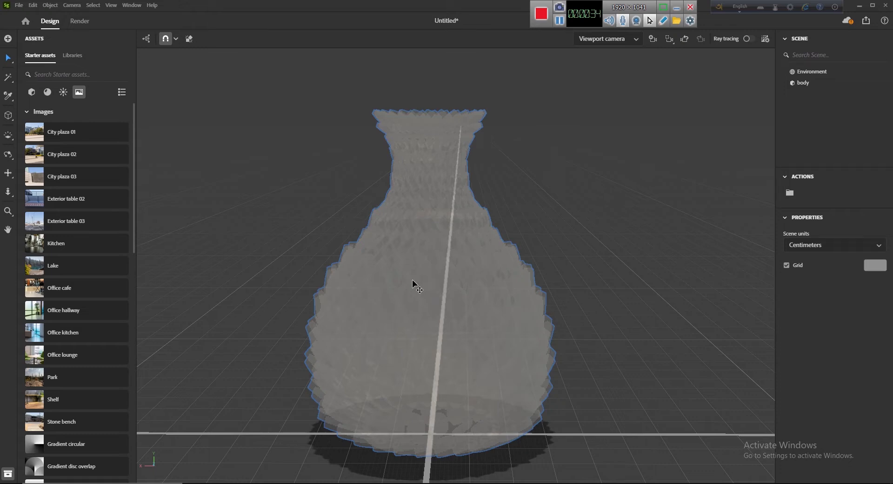
Step: Browse the starter materials and apply the basic Metal material to the vase body
{"action": "left_click", "coordinate": [412, 280]}
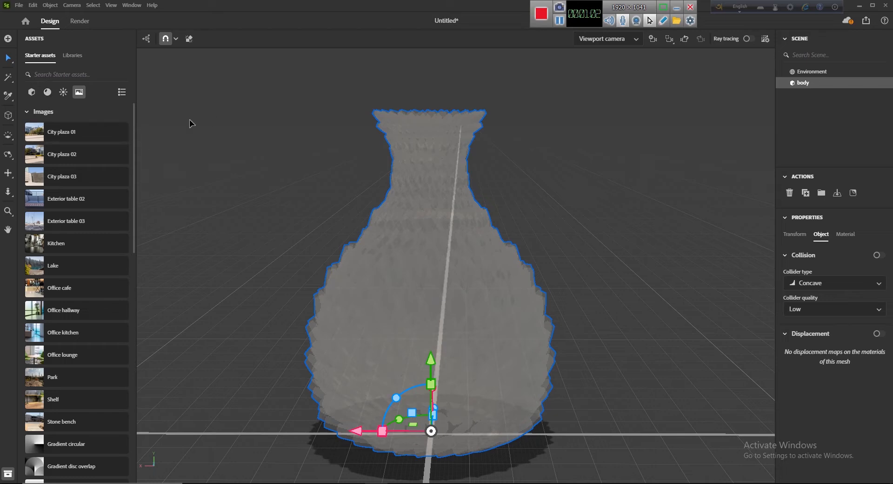
{"action": "left_click", "coordinate": [31, 93]}
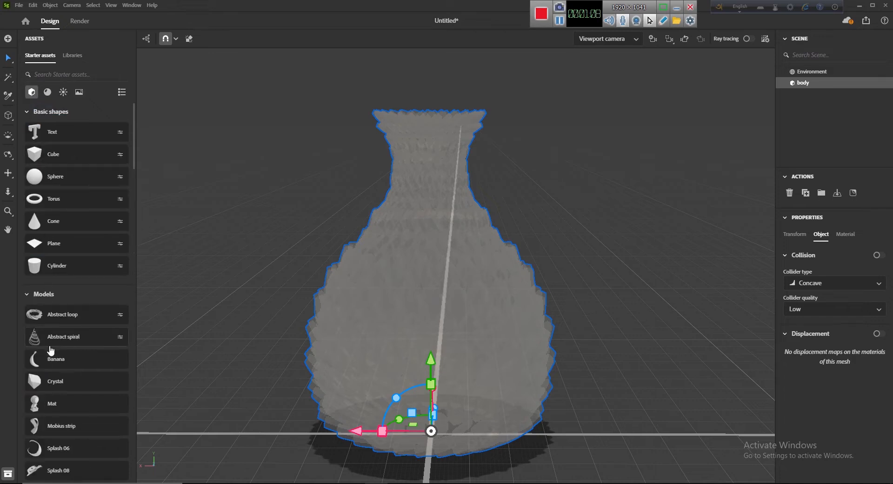
{"action": "scroll", "coordinate": [80, 384], "scroll_direction": "down", "scroll_amount": 5}
{"action": "scroll", "coordinate": [81, 385], "scroll_direction": "up", "scroll_amount": 5}
{"action": "left_click", "coordinate": [48, 93]}
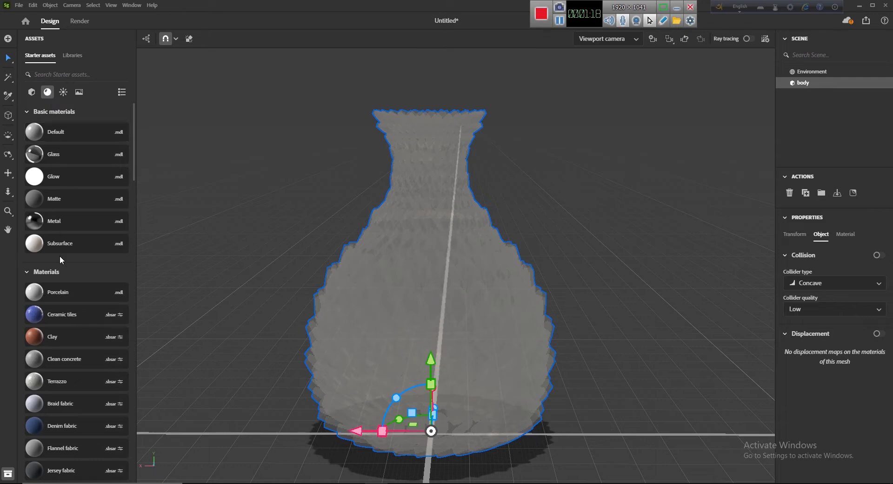
{"action": "scroll", "coordinate": [61, 342], "scroll_direction": "down", "scroll_amount": 10}
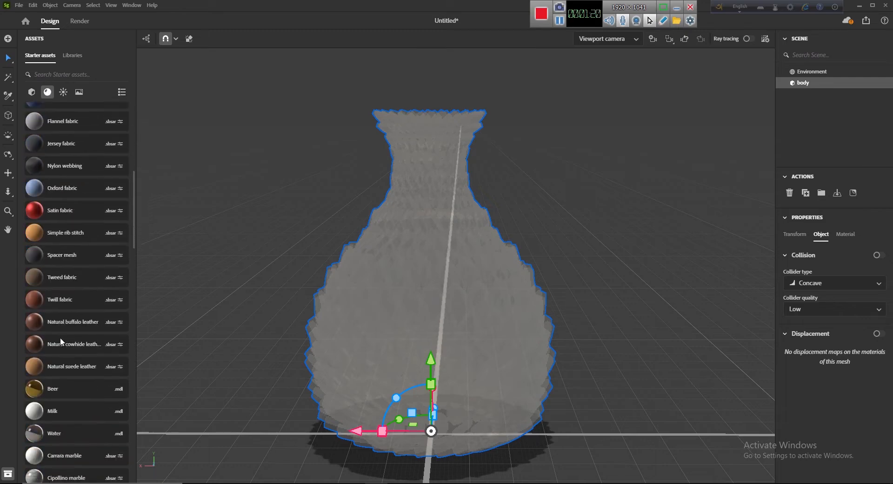
{"action": "scroll", "coordinate": [60, 342], "scroll_direction": "down", "scroll_amount": 10}
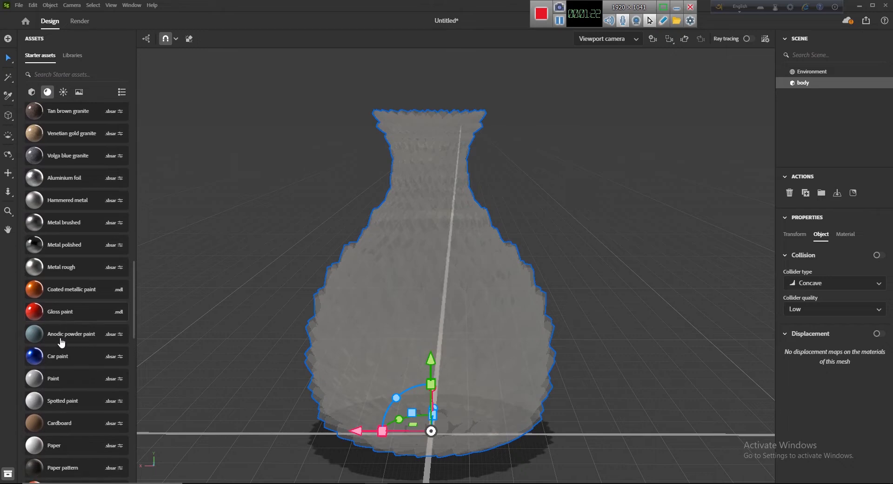
{"action": "scroll", "coordinate": [60, 342], "scroll_direction": "up", "scroll_amount": 20}
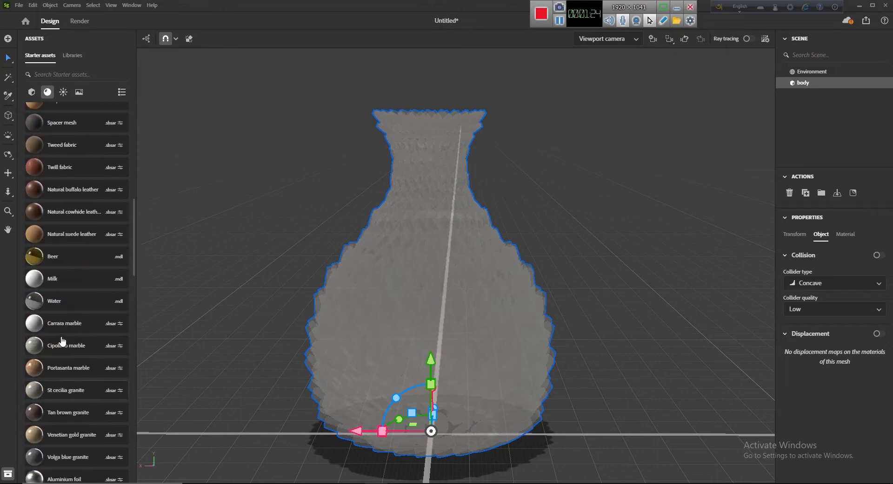
{"action": "scroll", "coordinate": [62, 342], "scroll_direction": "up", "scroll_amount": 2}
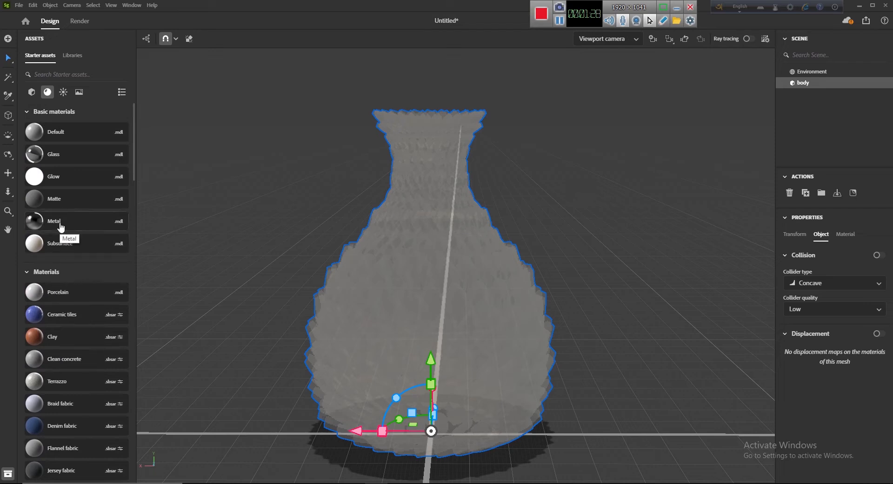
{"action": "left_click_drag", "start_coordinate": [59, 226], "coordinate": [411, 273]}
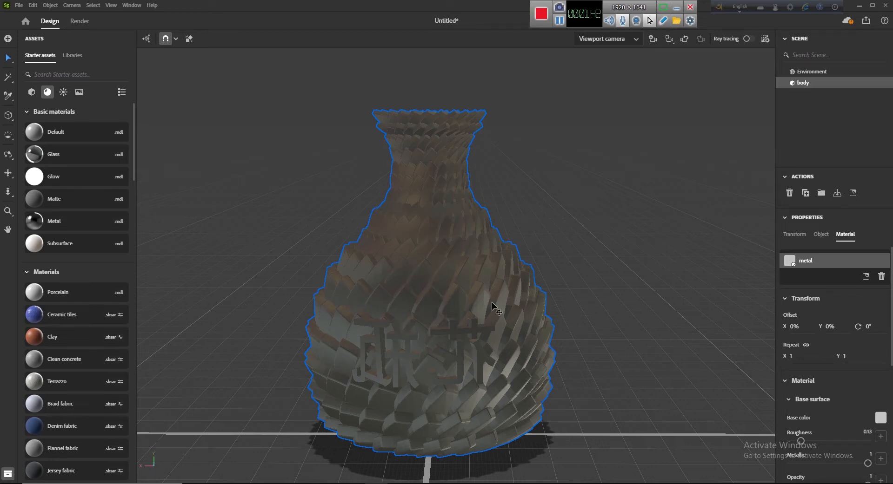
Step: Examine the metal material's base color and surface properties, and the environment's background color settings
{"action": "left_click", "coordinate": [881, 418]}
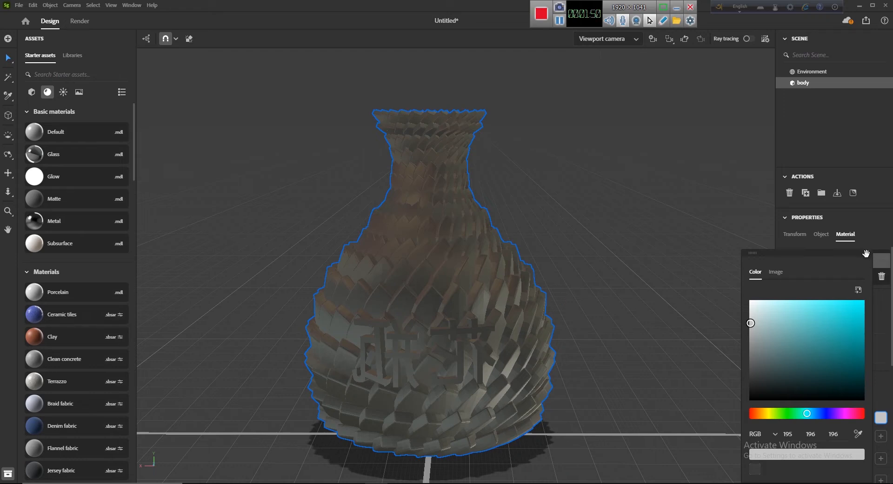
{"action": "left_click", "coordinate": [868, 226]}
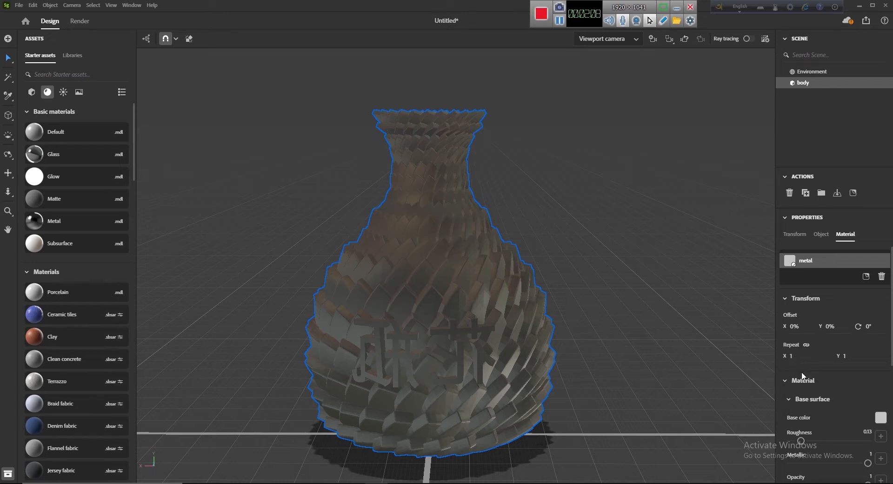
{"action": "scroll", "coordinate": [821, 400], "scroll_direction": "down", "scroll_amount": 3}
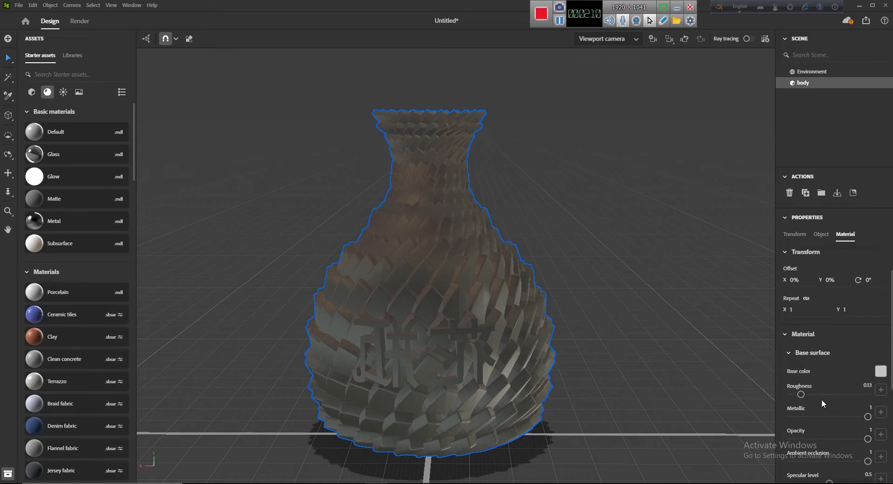
{"action": "scroll", "coordinate": [821, 400], "scroll_direction": "down", "scroll_amount": 1}
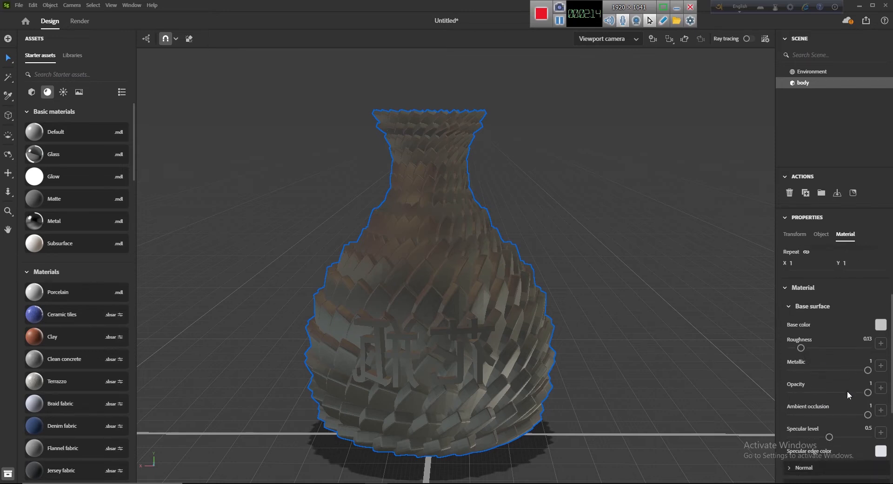
{"action": "scroll", "coordinate": [842, 403], "scroll_direction": "down", "scroll_amount": 3}
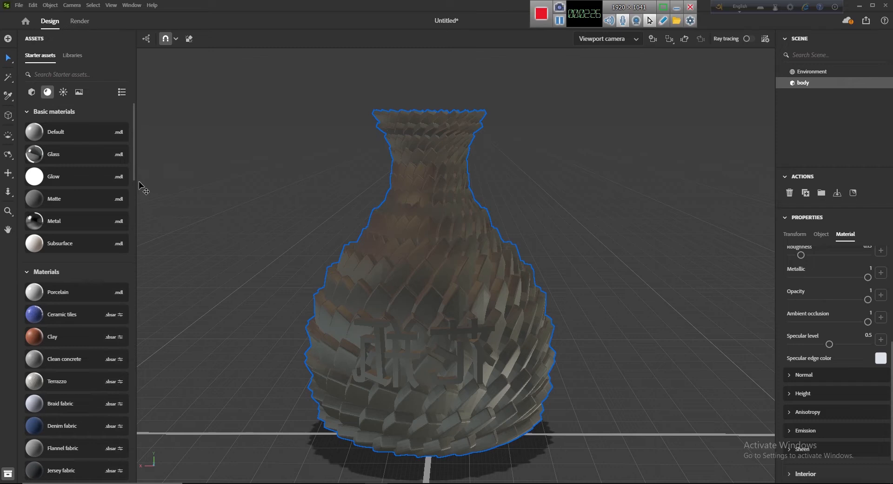
{"action": "left_click", "coordinate": [821, 73]}
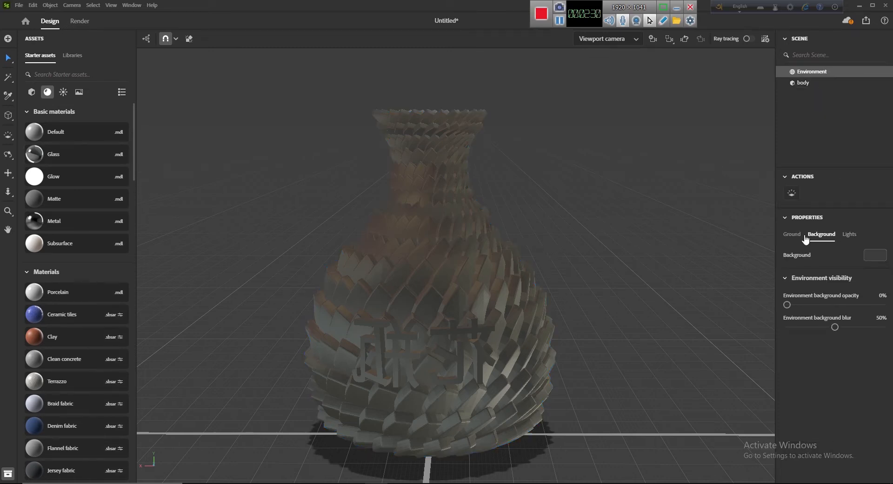
{"action": "left_click", "coordinate": [876, 257]}
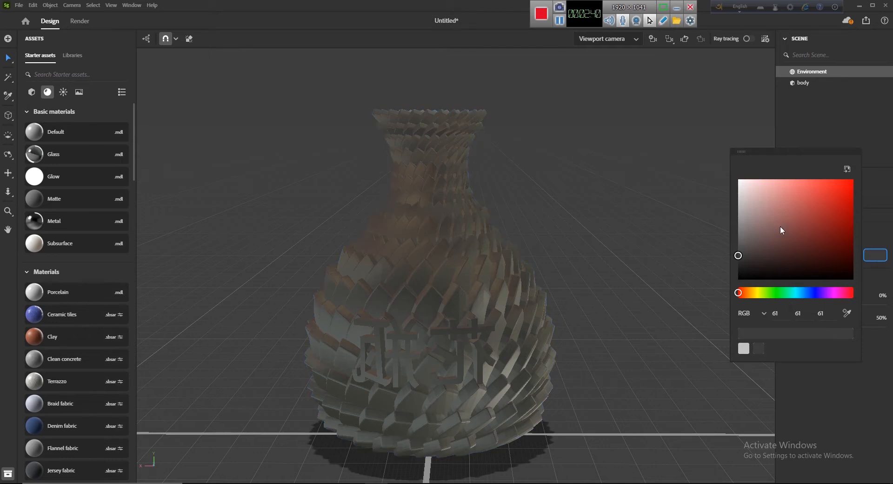
{"action": "left_click", "coordinate": [807, 130]}
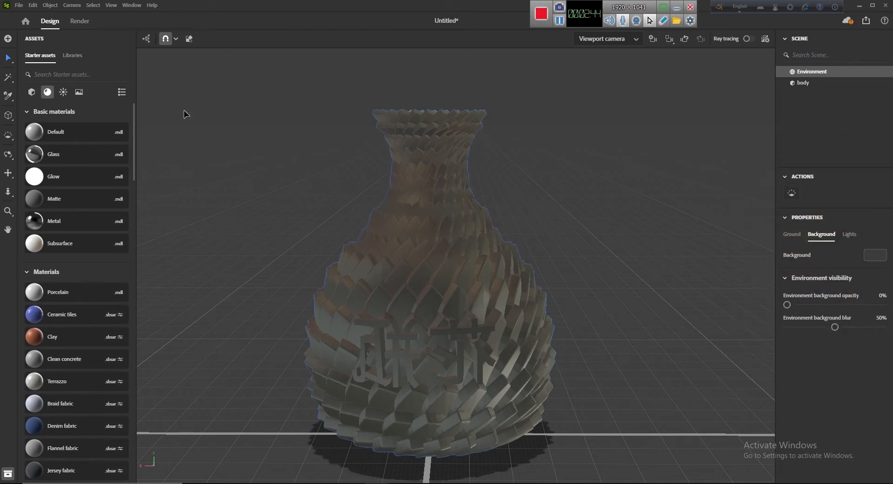
Step: Browse the starter lights and images and add the Office lounge image as the scene background
{"action": "left_click", "coordinate": [63, 92]}
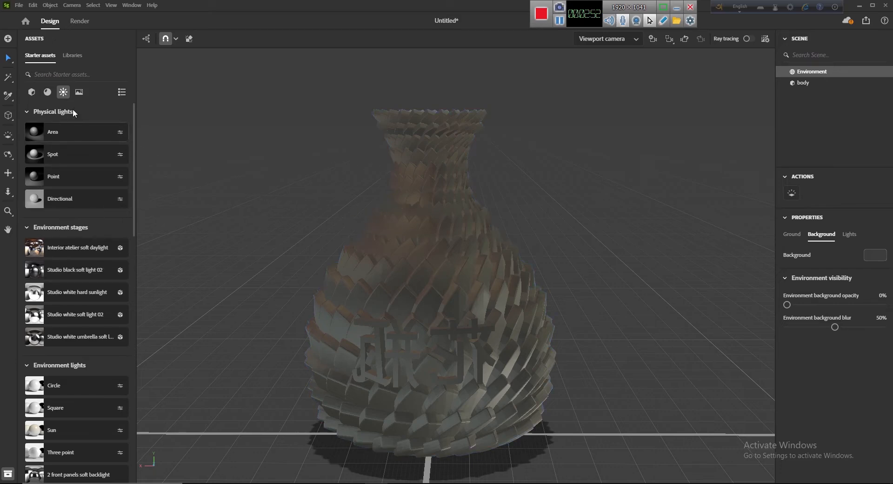
{"action": "left_click", "coordinate": [79, 92]}
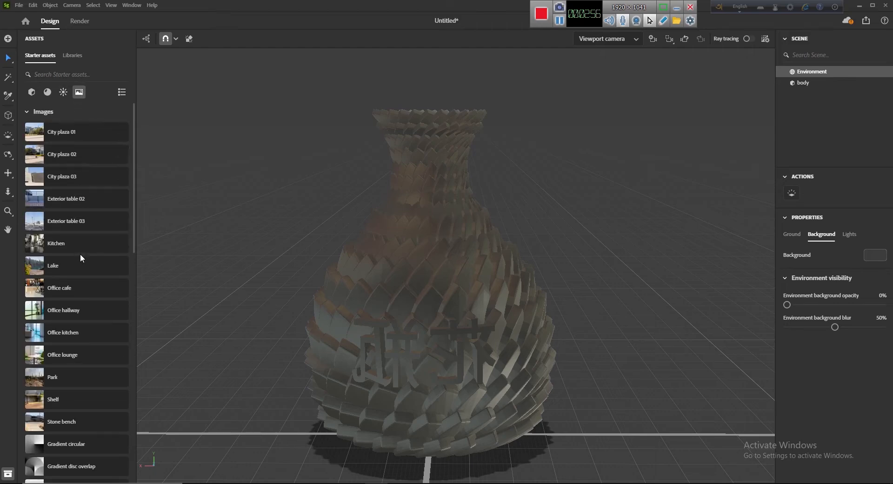
{"action": "scroll", "coordinate": [81, 255], "scroll_direction": "down", "scroll_amount": 5}
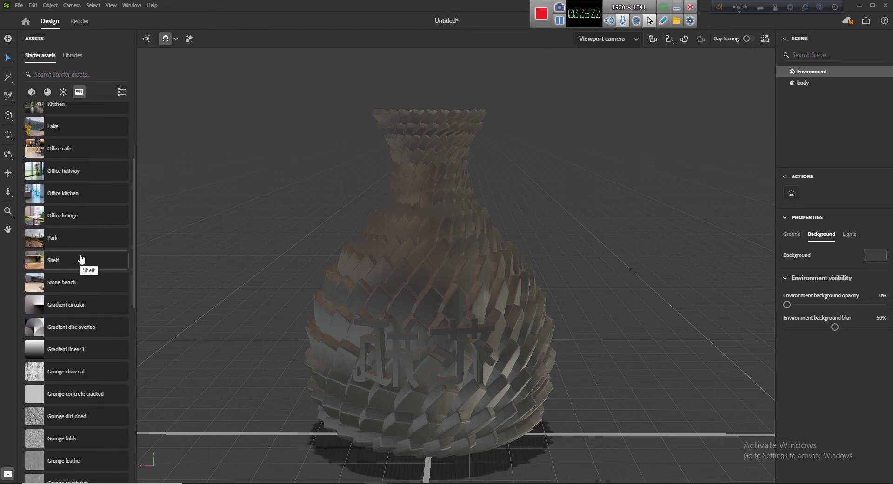
{"action": "left_click", "coordinate": [50, 218]}
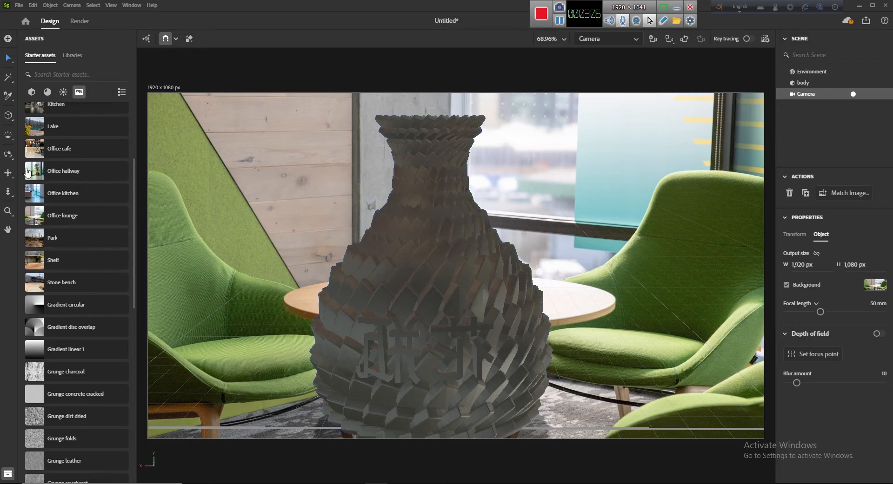
Step: Try the Kitchen image as the camera background and undo the change
{"action": "scroll", "coordinate": [60, 186], "scroll_direction": "up", "scroll_amount": 4}
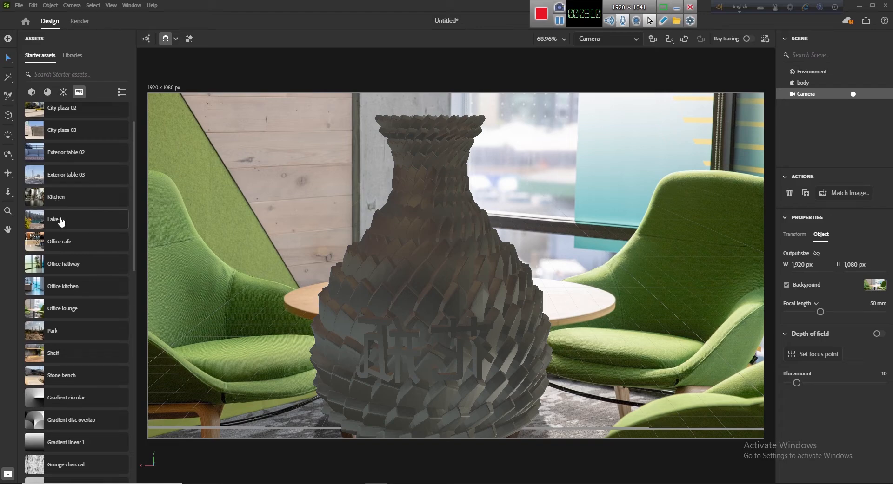
{"action": "scroll", "coordinate": [60, 219], "scroll_direction": "up", "scroll_amount": 2}
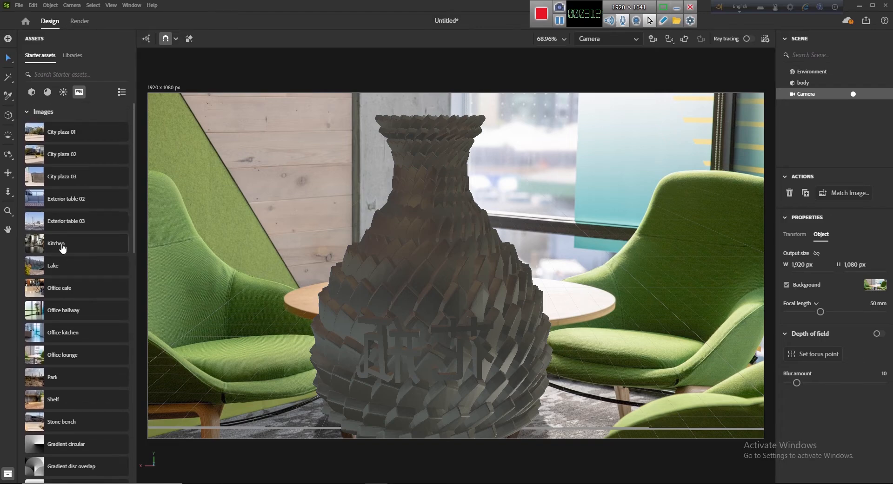
{"action": "left_click", "coordinate": [63, 246]}
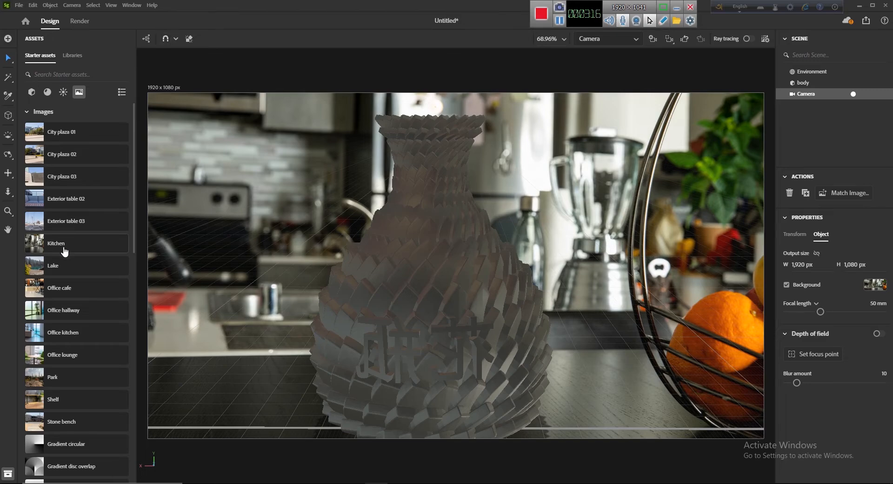
{"action": "key", "text": "ctrl+z"}
Step: Move the vase body back in the scene so it stands centrally on the round table in the background image
{"action": "left_click", "coordinate": [410, 343]}
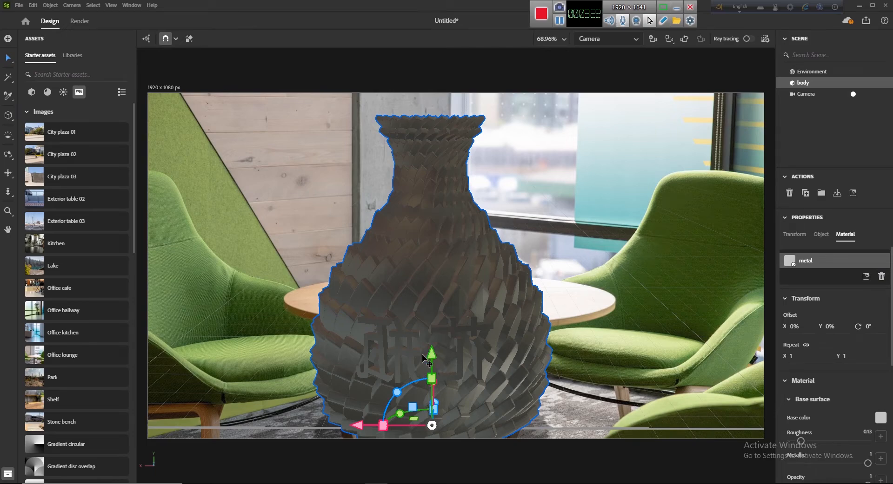
{"action": "left_click_drag", "start_coordinate": [407, 343], "coordinate": [430, 243]}
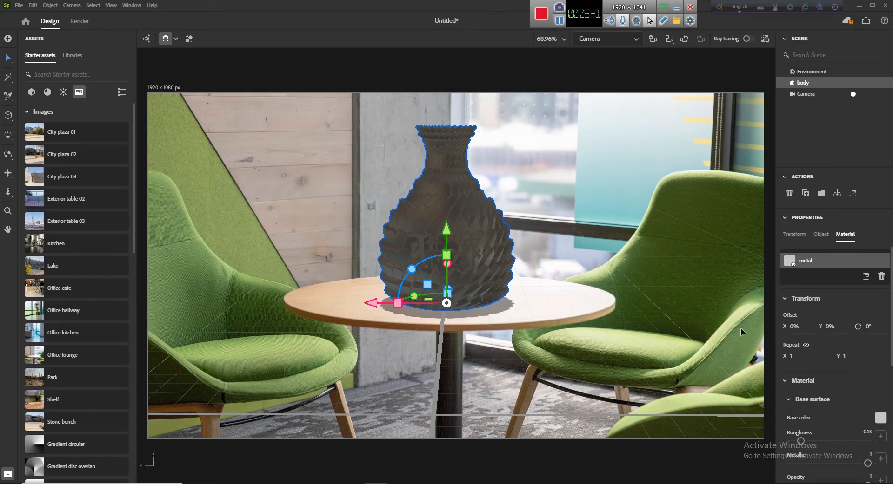
{"action": "left_click_drag", "start_coordinate": [482, 238], "coordinate": [479, 242]}
{"action": "left_click_drag", "start_coordinate": [488, 230], "coordinate": [485, 230]}
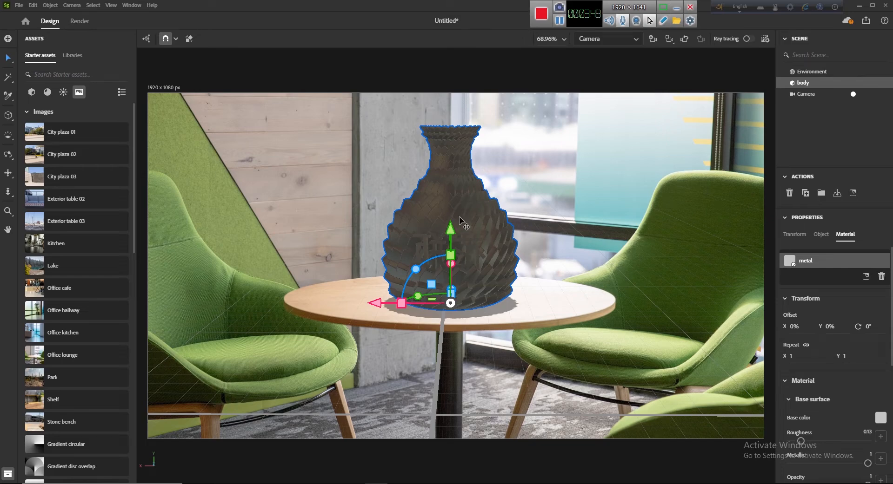
Step: Check the scene through the viewport camera, return to the Camera view and lock that camera
{"action": "left_click", "coordinate": [852, 94]}
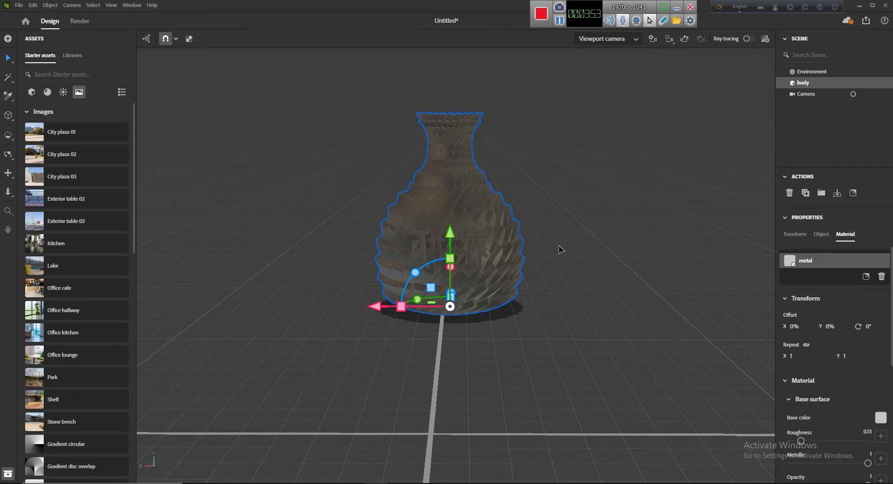
{"action": "left_click_drag", "start_coordinate": [559, 245], "coordinate": [552, 315]}
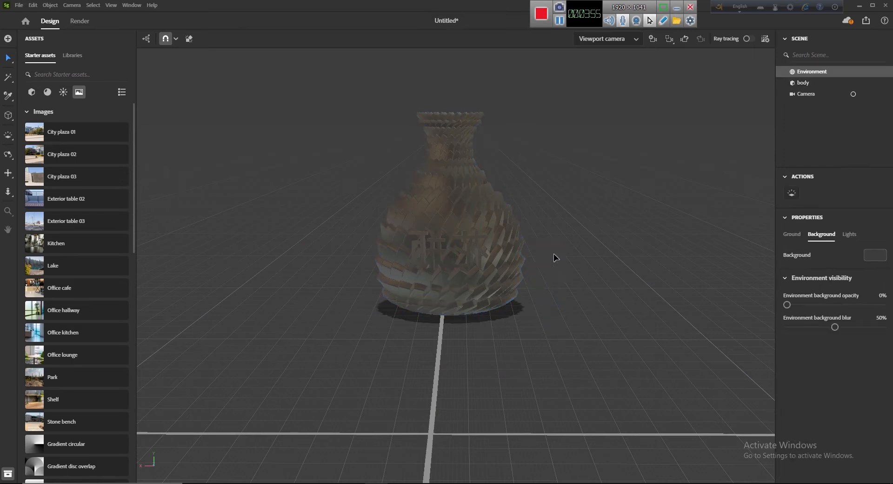
{"action": "left_click", "coordinate": [852, 95]}
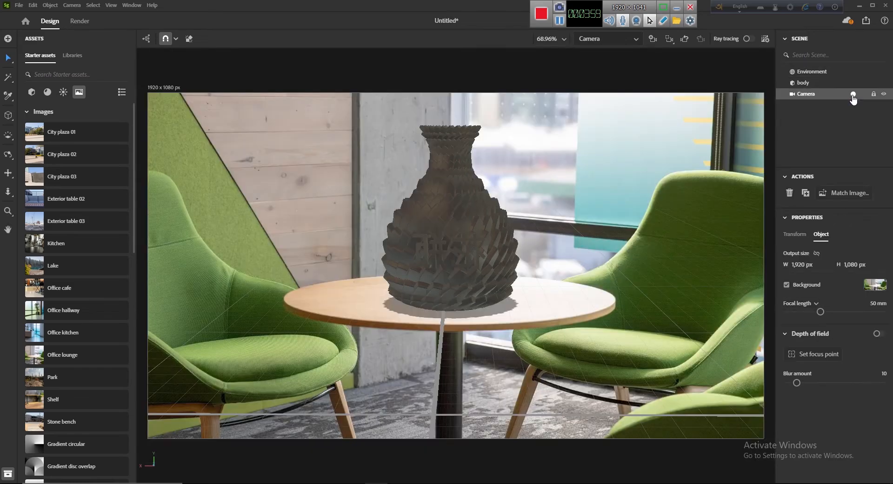
{"action": "left_click", "coordinate": [873, 94]}
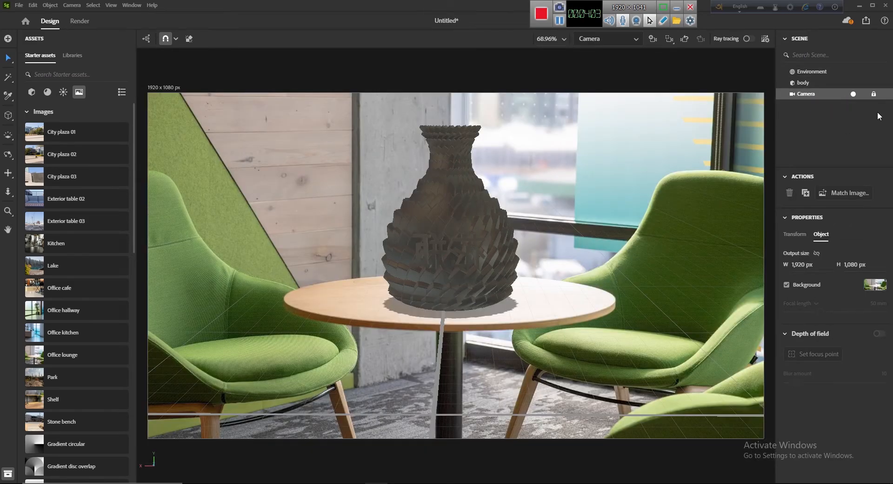
Step: Review the locked camera's transform, depth of field and background image settings, and collapse its properties
{"action": "left_click", "coordinate": [795, 237]}
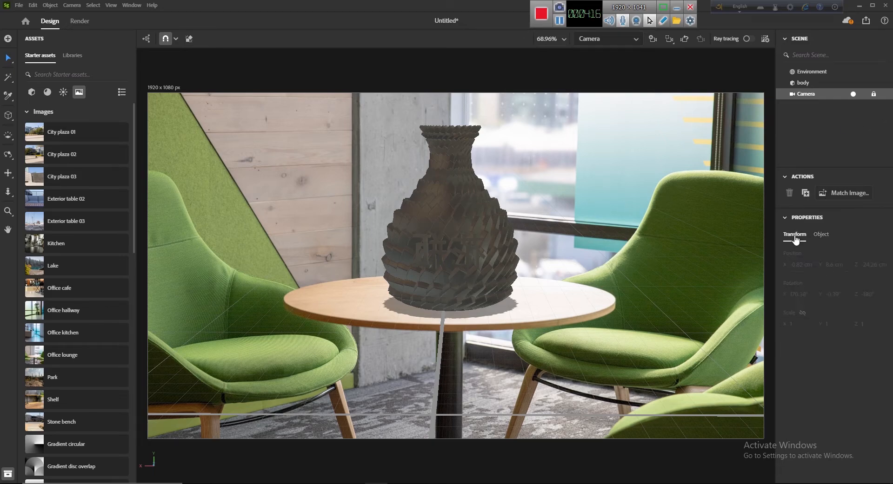
{"action": "left_click", "coordinate": [825, 236]}
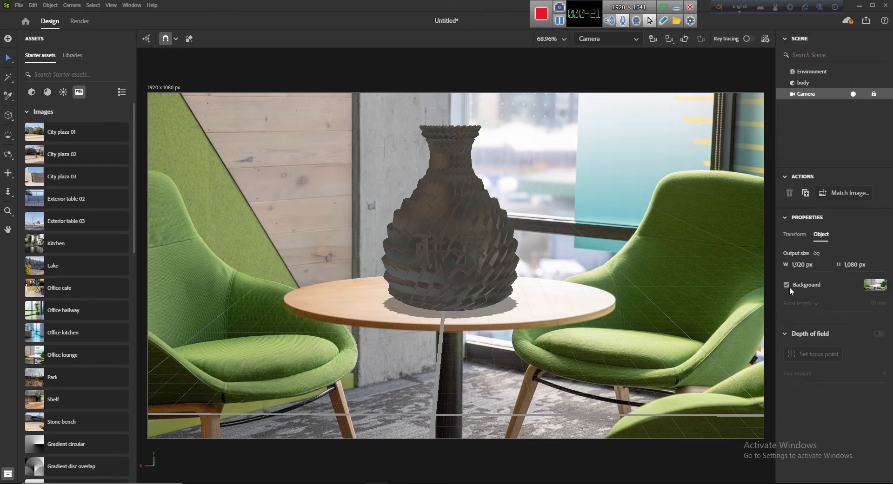
{"action": "left_click", "coordinate": [785, 335]}
{"action": "left_click", "coordinate": [785, 336]}
{"action": "left_click", "coordinate": [871, 285]}
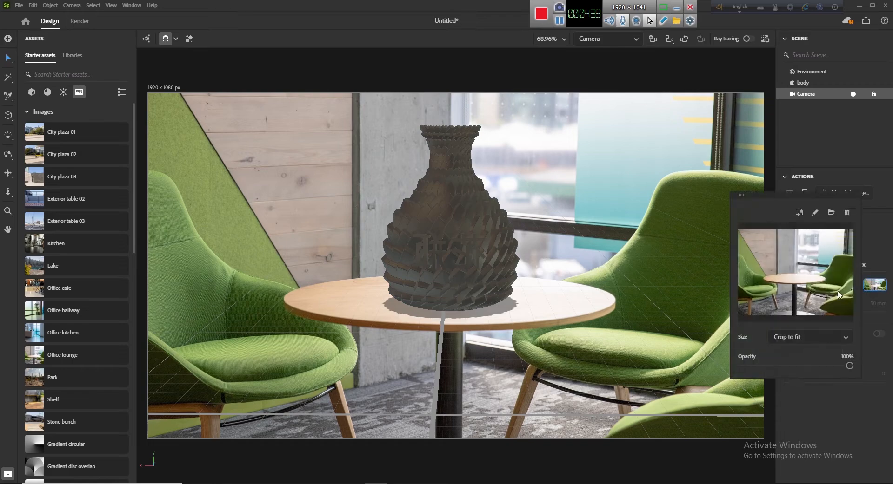
{"action": "left_click", "coordinate": [873, 216]}
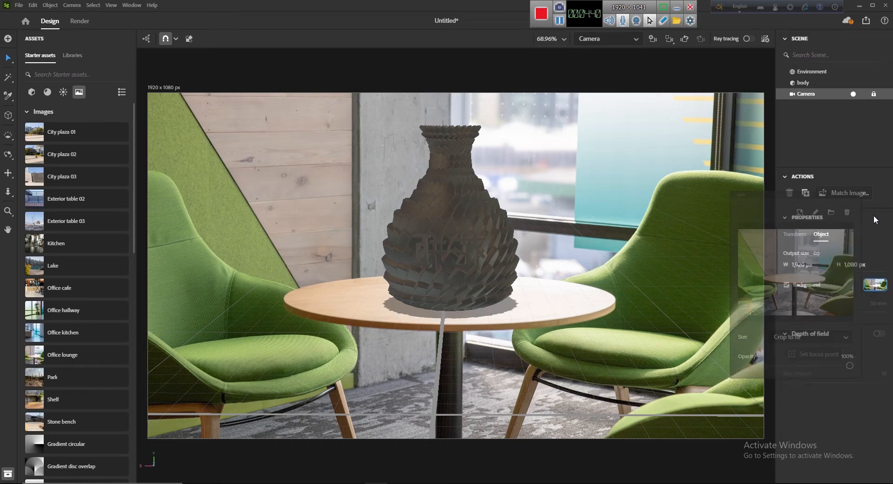
{"action": "left_click", "coordinate": [785, 216]}
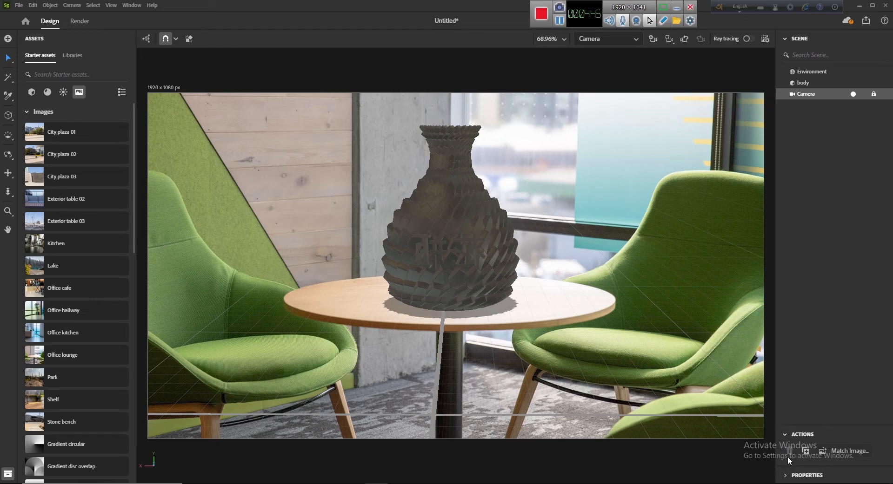
Step: Delete the camera holding the office lounge background and add the Kitchen image as the new camera background
{"action": "left_click", "coordinate": [788, 474]}
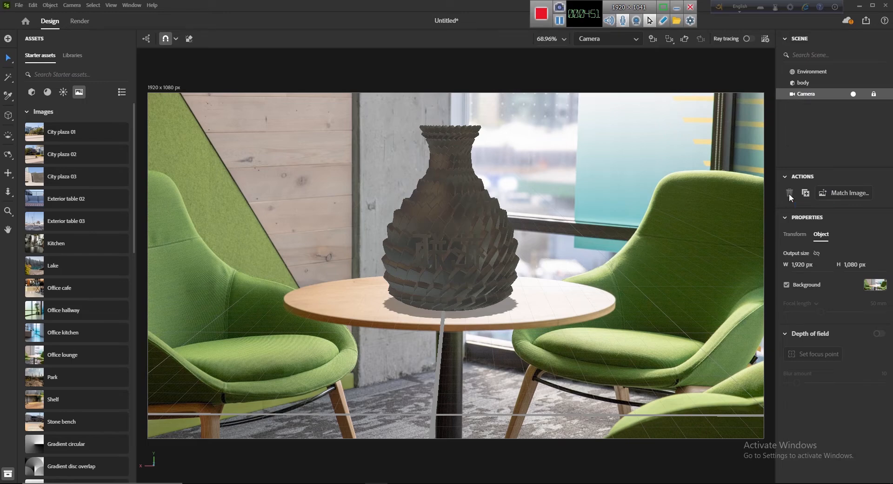
{"action": "key", "text": "Delete"}
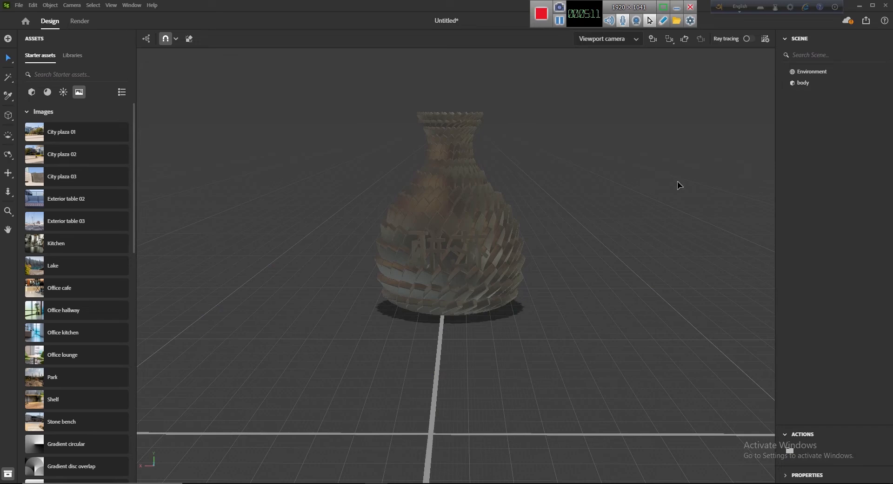
{"action": "left_click", "coordinate": [61, 246]}
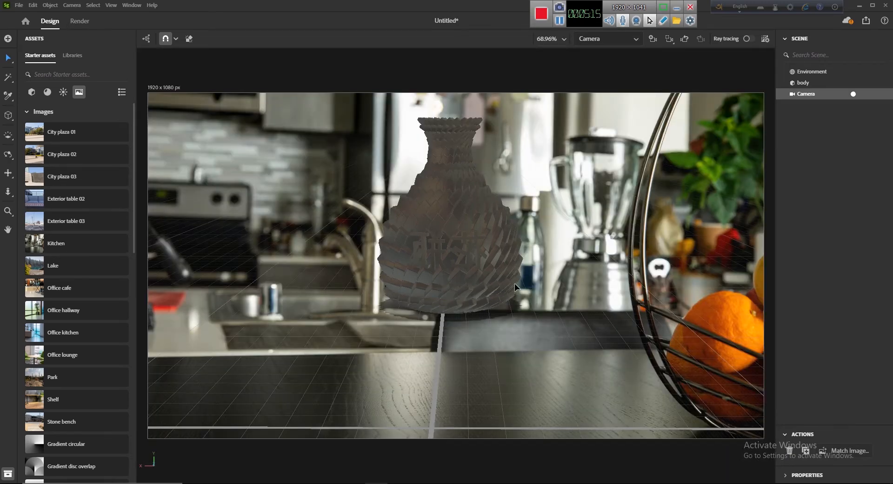
Step: Bring the vase body forward in the camera view so it stands on the dark kitchen counter, left of the blender and fruit basket
{"action": "scroll", "coordinate": [456, 275], "scroll_direction": "up", "scroll_amount": 3}
{"action": "scroll", "coordinate": [456, 275], "scroll_direction": "down", "scroll_amount": 2}
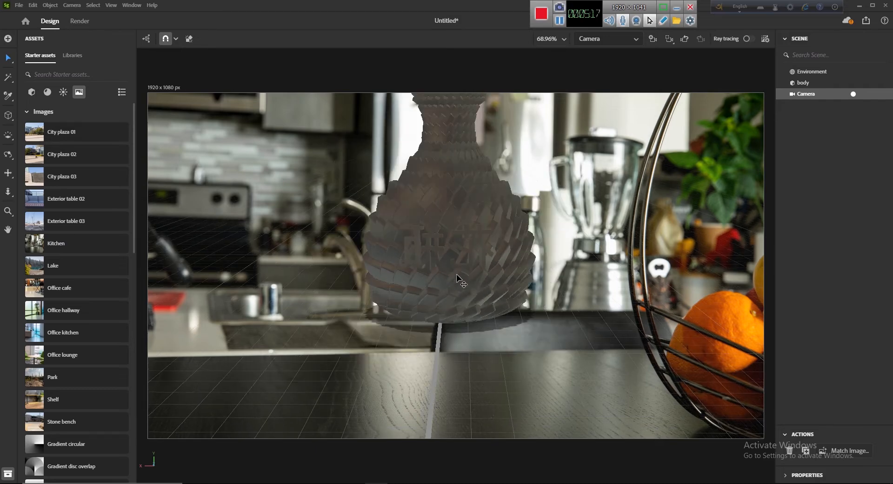
{"action": "scroll", "coordinate": [456, 278], "scroll_direction": "up", "scroll_amount": 1}
{"action": "left_click", "coordinate": [457, 279]}
{"action": "scroll", "coordinate": [460, 282], "scroll_direction": "up", "scroll_amount": 3}
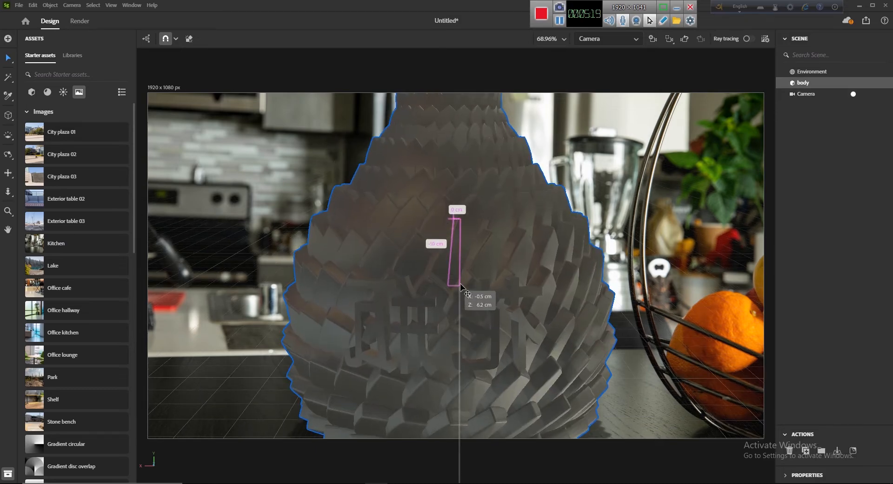
{"action": "scroll", "coordinate": [461, 281], "scroll_direction": "down", "scroll_amount": 1}
{"action": "scroll", "coordinate": [462, 281], "scroll_direction": "down", "scroll_amount": 2}
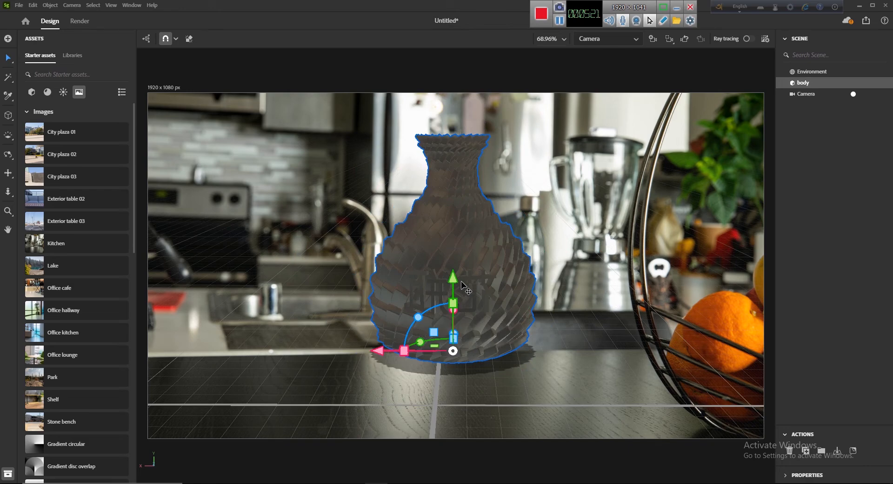
{"action": "left_click_drag", "start_coordinate": [461, 251], "coordinate": [433, 281]}
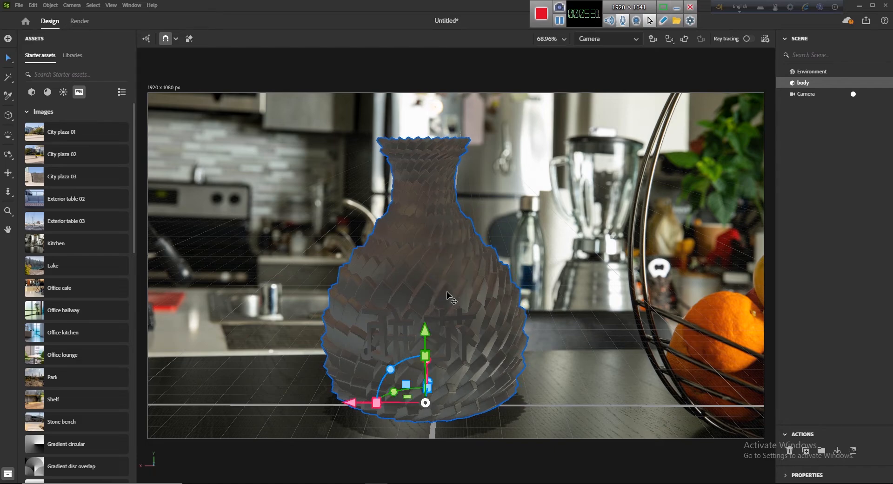
{"action": "left_click_drag", "start_coordinate": [432, 297], "coordinate": [431, 297]}
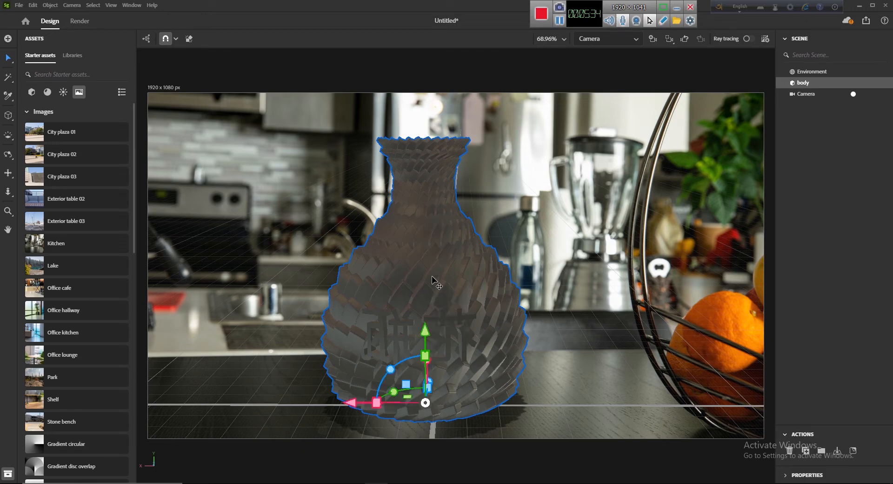
Step: Try a focal length of about 62 mm on the Camera and set it back to 50 mm
{"action": "left_click", "coordinate": [823, 98]}
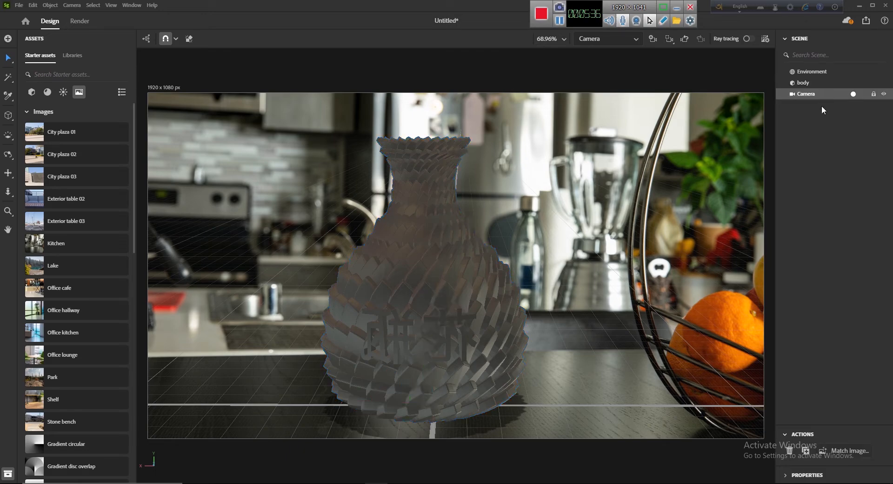
{"action": "left_click", "coordinate": [785, 476]}
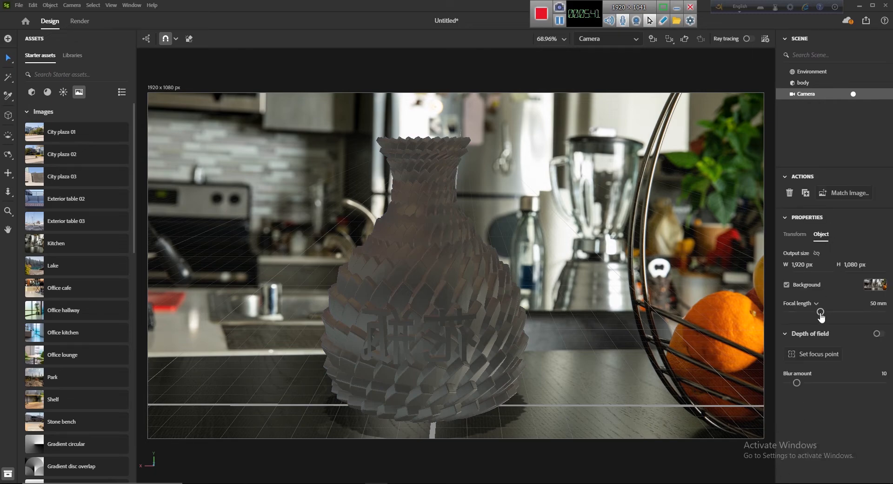
{"action": "mouse_move", "coordinate": [819, 316]}
{"action": "left_mouse_down"}
{"action": "mouse_move", "coordinate": [861, 314]}
{"action": "mouse_move", "coordinate": [831, 314]}
{"action": "left_mouse_up"}
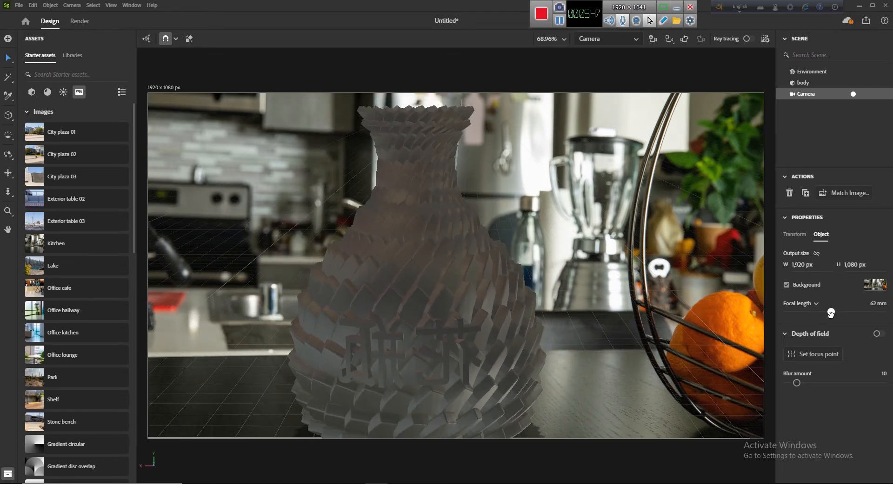
{"action": "left_click", "coordinate": [874, 304]}
{"action": "type", "text": "6"}
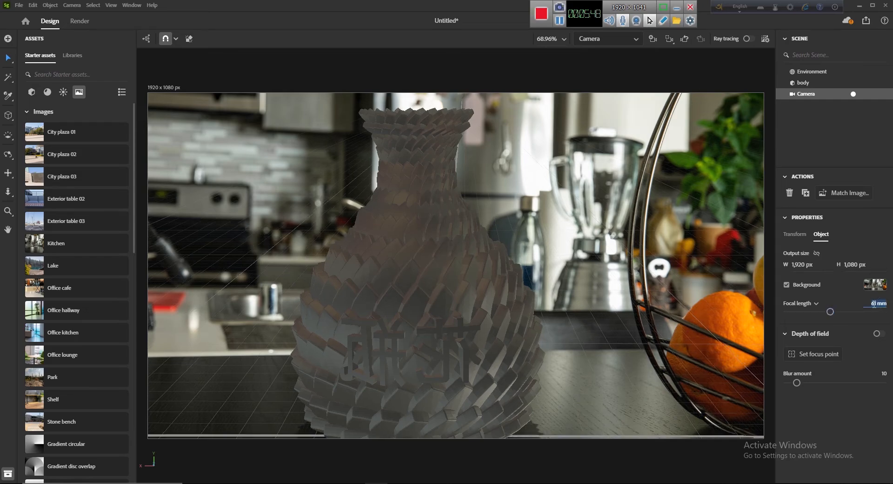
{"action": "left_click", "coordinate": [871, 305]}
{"action": "double_click", "coordinate": [876, 304]}
{"action": "key", "text": "Return"}
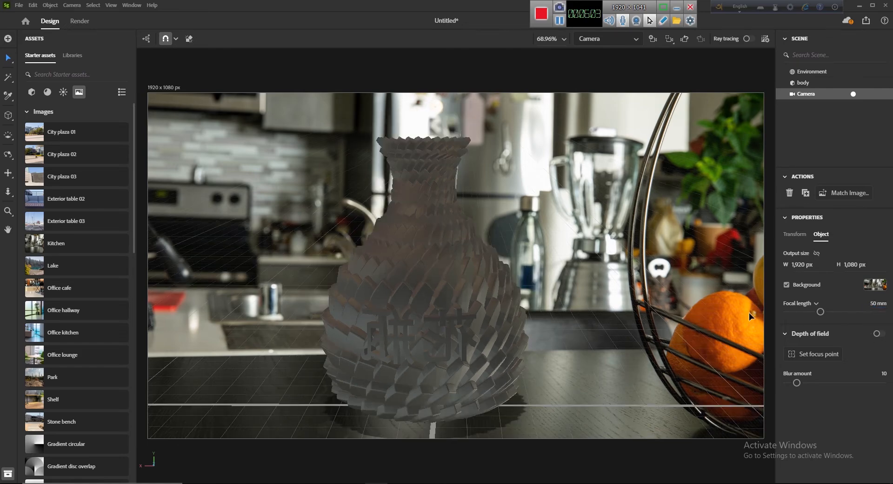
Step: Nudge the vase body slightly forward on the kitchen counter
{"action": "left_click", "coordinate": [465, 326]}
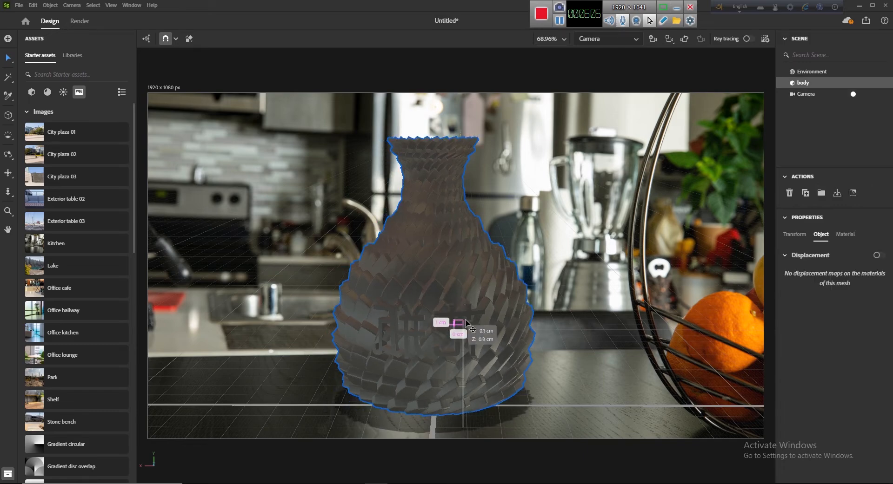
{"action": "mouse_move", "coordinate": [465, 321]}
{"action": "left_mouse_down"}
{"action": "mouse_move", "coordinate": [434, 316]}
{"action": "mouse_move", "coordinate": [467, 328]}
{"action": "left_mouse_up"}
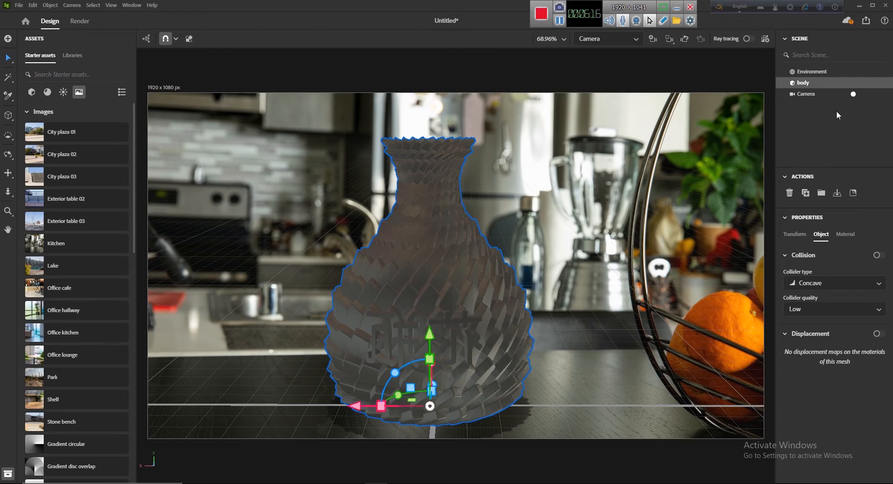
Step: Enable depth of field on the Camera, set the focus point on the vase and reduce the blur amount to 0.5
{"action": "left_click", "coordinate": [820, 95]}
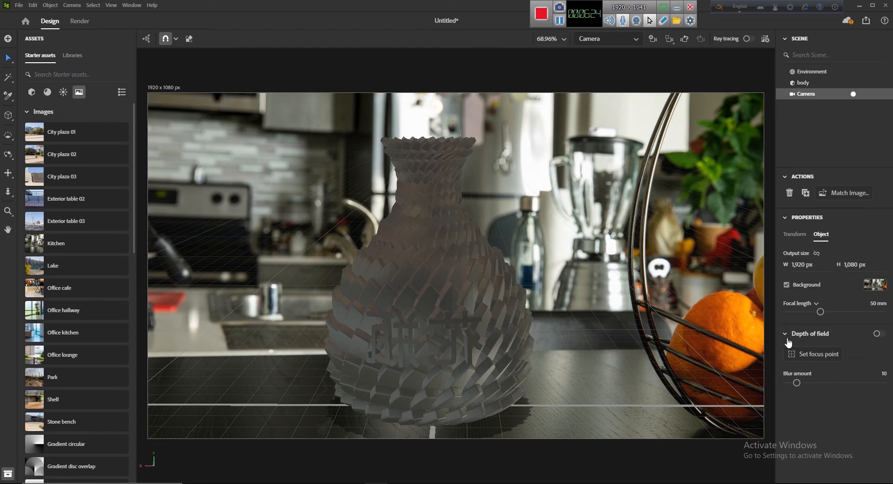
{"action": "left_click", "coordinate": [878, 334]}
{"action": "left_click", "coordinate": [792, 360]}
{"action": "left_click", "coordinate": [437, 340]}
{"action": "left_click", "coordinate": [794, 355]}
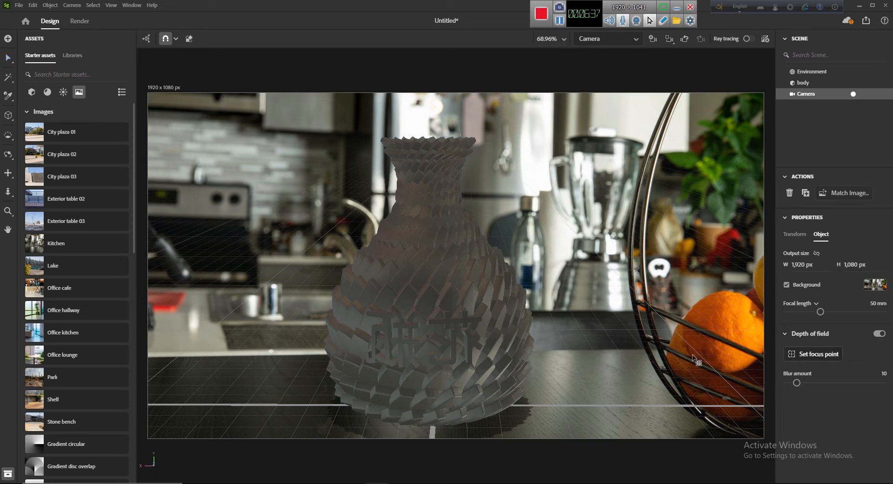
{"action": "left_click", "coordinate": [439, 321]}
{"action": "left_click_drag", "start_coordinate": [797, 383], "coordinate": [788, 382]}
{"action": "left_click", "coordinate": [788, 382]}
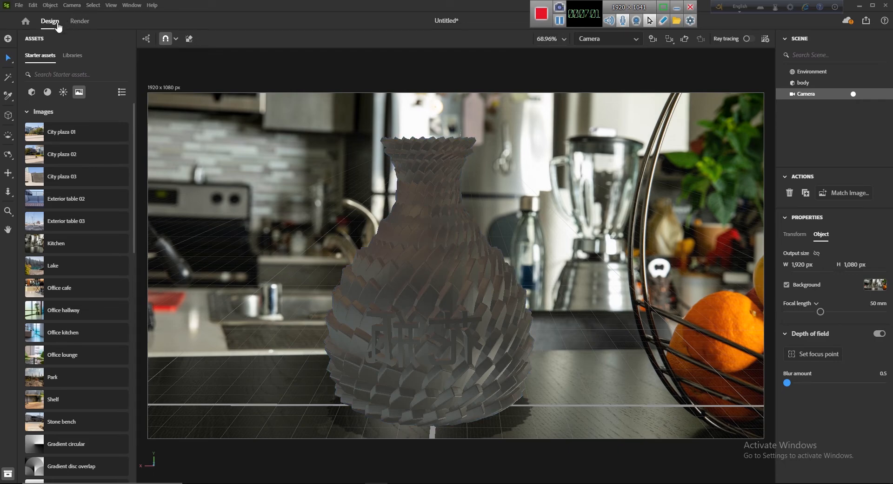
Step: Go to the render settings and choose the Medium preset with Full resolution
{"action": "left_click", "coordinate": [78, 24]}
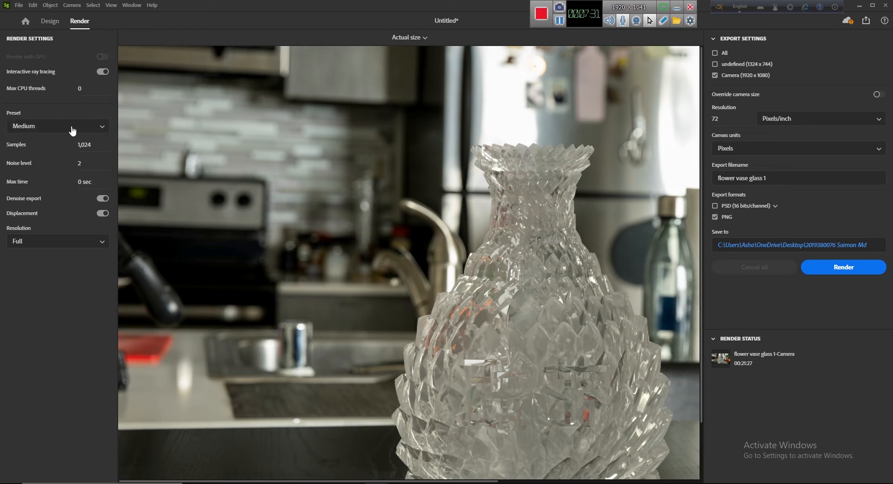
{"action": "left_click", "coordinate": [103, 130]}
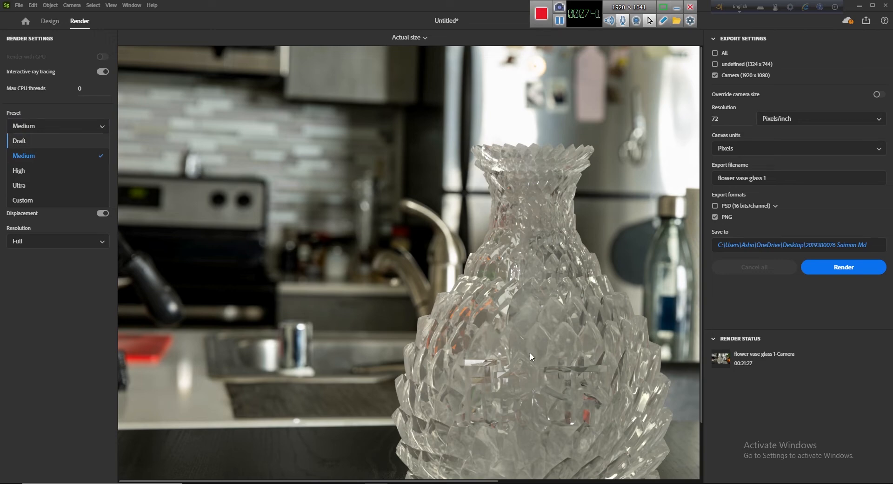
{"action": "left_click", "coordinate": [37, 158]}
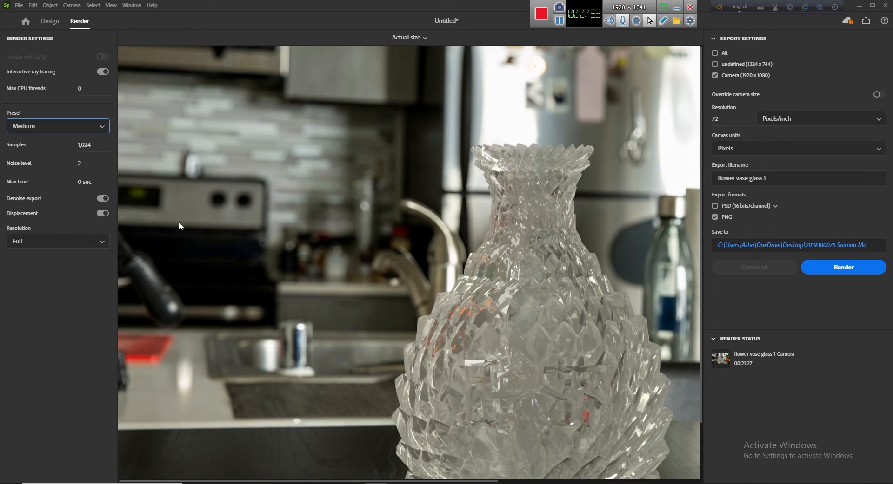
{"action": "left_click", "coordinate": [105, 242]}
{"action": "left_click", "coordinate": [106, 243]}
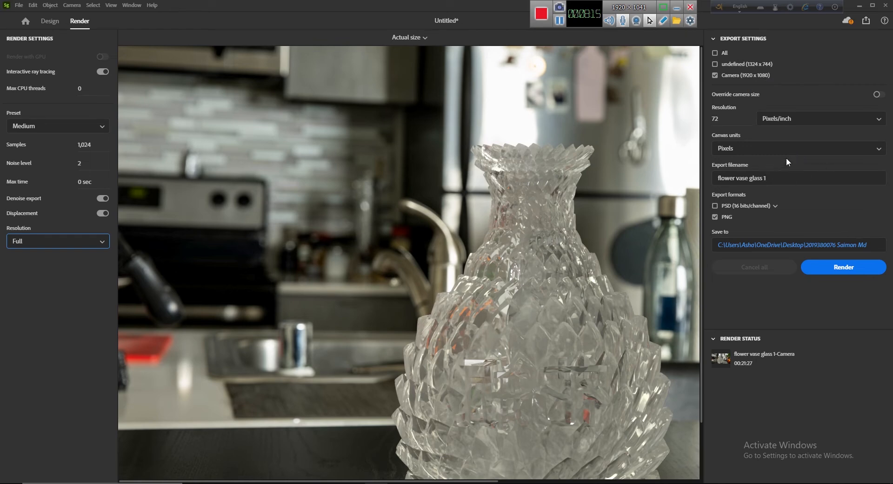
Step: Change the export filename to "flower vase metal"
{"action": "left_click", "coordinate": [771, 179]}
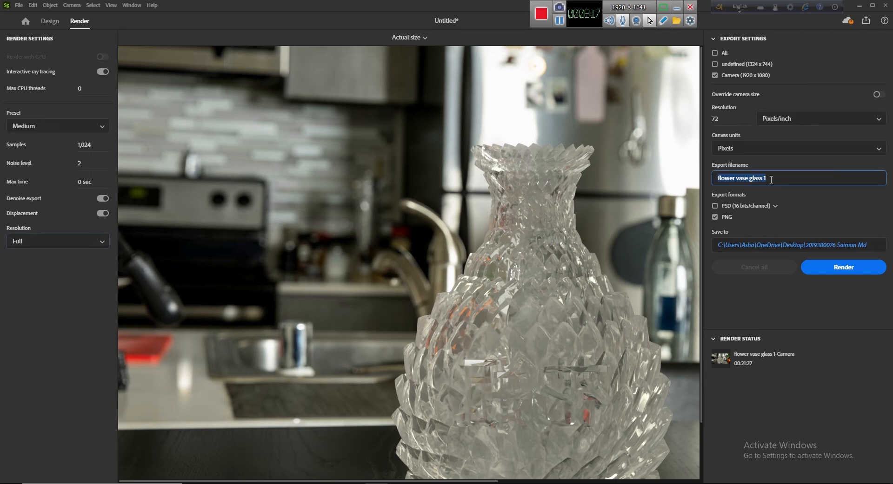
{"action": "left_click", "coordinate": [763, 179]}
{"action": "left_click_drag", "start_coordinate": [762, 179], "coordinate": [752, 180]}
{"action": "left_click_drag", "start_coordinate": [766, 179], "coordinate": [750, 179]}
{"action": "type", "text": "metal"}
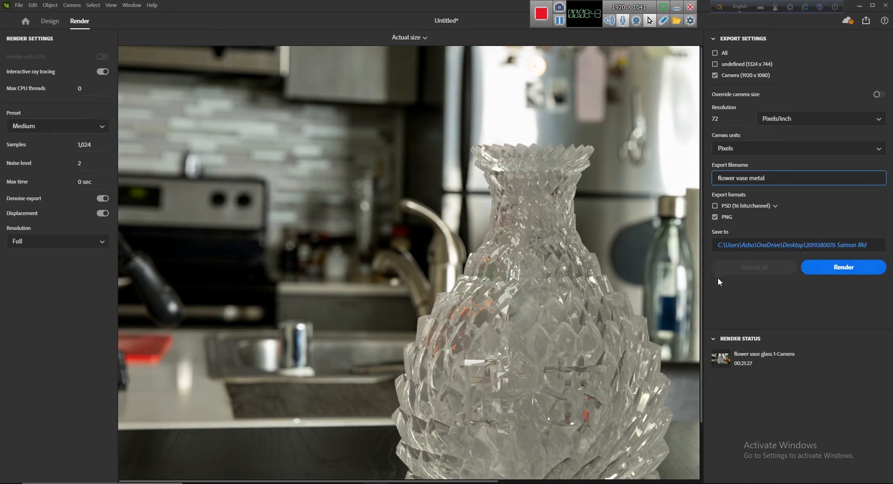
Step: Look over the earlier glass vase render and start rendering the Camera view as a PNG
{"action": "scroll", "coordinate": [701, 286], "scroll_direction": "down", "scroll_amount": 2}
{"action": "scroll", "coordinate": [702, 334], "scroll_direction": "down", "scroll_amount": 1}
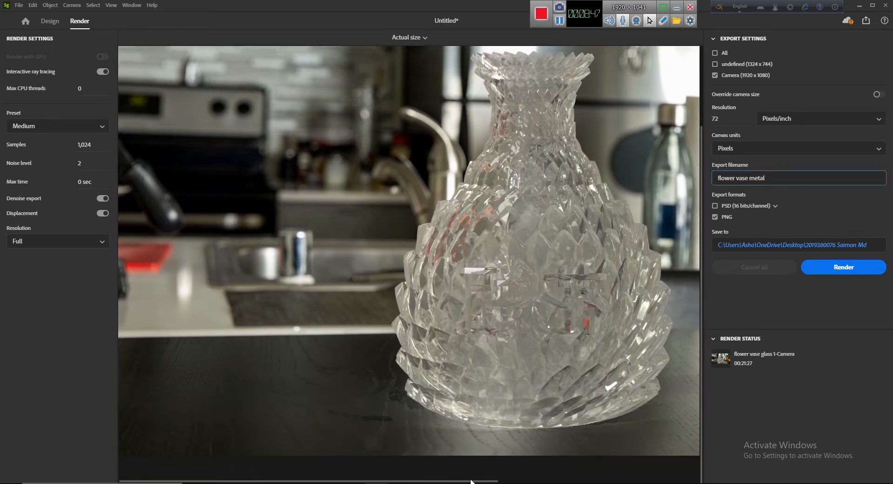
{"action": "scroll", "coordinate": [470, 479], "scroll_direction": "up", "scroll_amount": 1}
{"action": "left_click_drag", "start_coordinate": [477, 483], "coordinate": [502, 483]}
{"action": "left_click", "coordinate": [850, 270]}
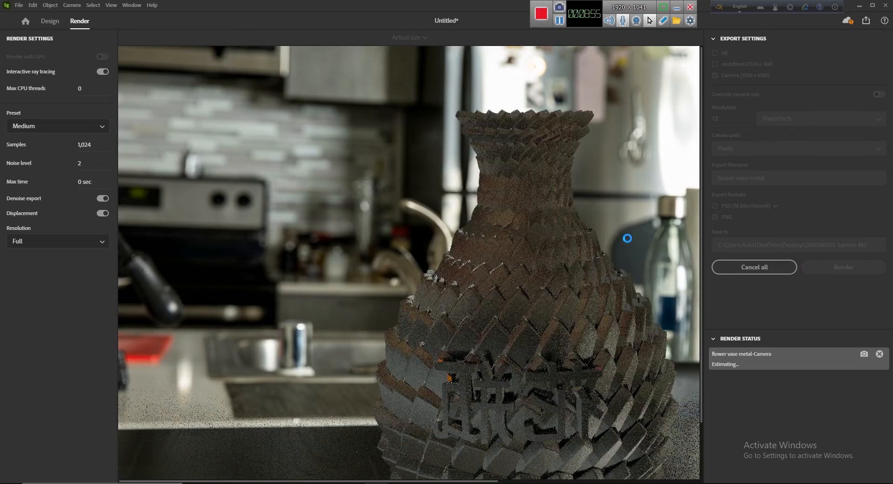
Step: Examine the rendered metal vase from its rim down to its base on the counter
{"action": "left_click_drag", "start_coordinate": [697, 255], "coordinate": [698, 286]}
{"action": "left_click_drag", "start_coordinate": [435, 479], "coordinate": [517, 483]}
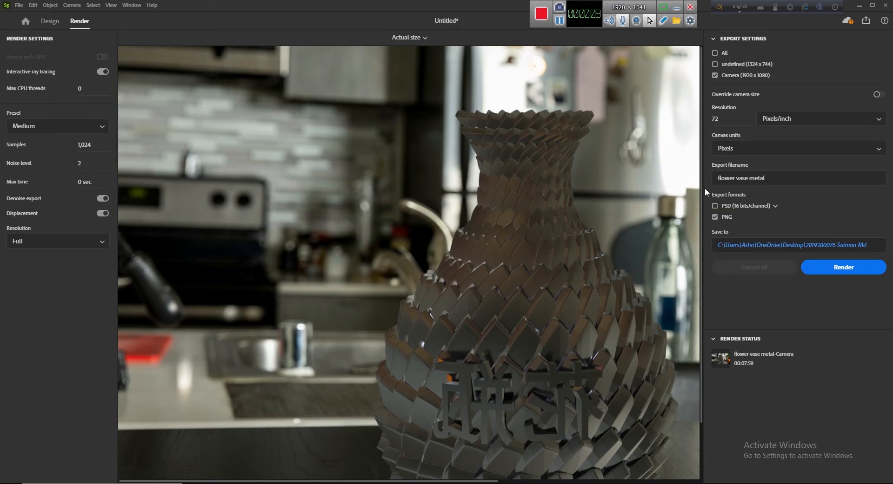
{"action": "scroll", "coordinate": [701, 203], "scroll_direction": "down", "scroll_amount": 2}
{"action": "scroll", "coordinate": [701, 203], "scroll_direction": "down", "scroll_amount": 3}
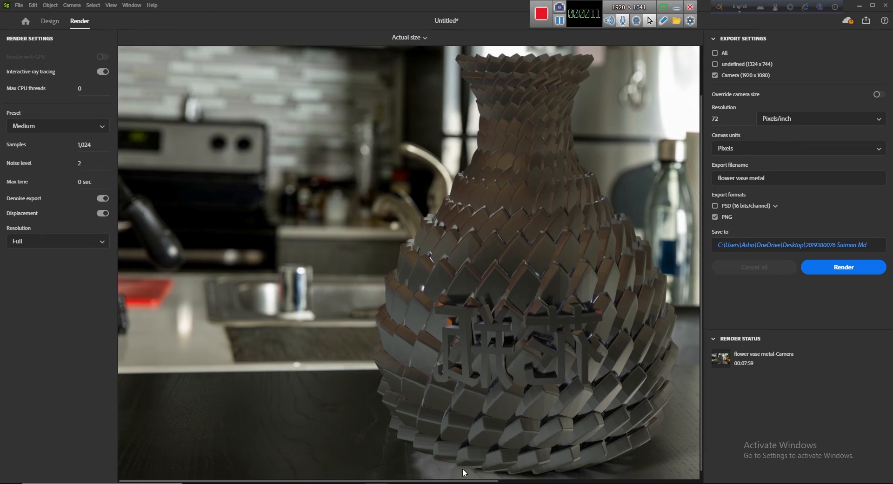
{"action": "left_click_drag", "start_coordinate": [453, 482], "coordinate": [511, 482]}
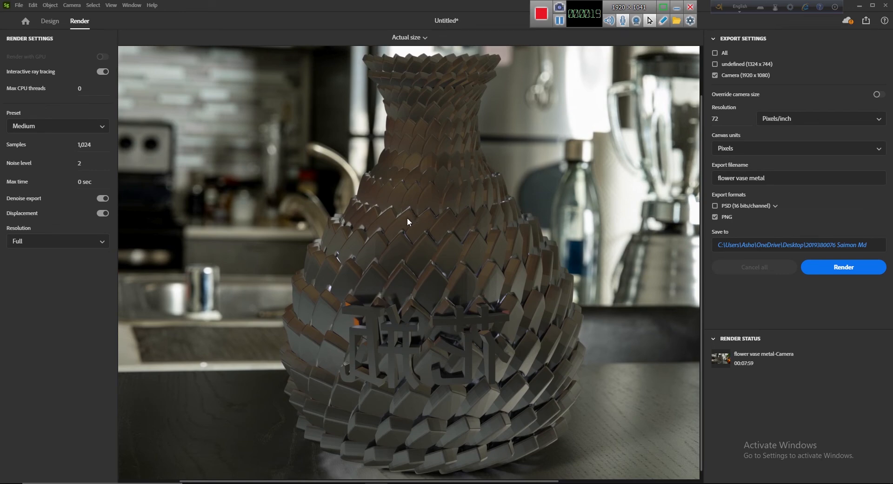
Step: Return to the design workspace and turn on ray tracing for the viewport
{"action": "left_click", "coordinate": [50, 22]}
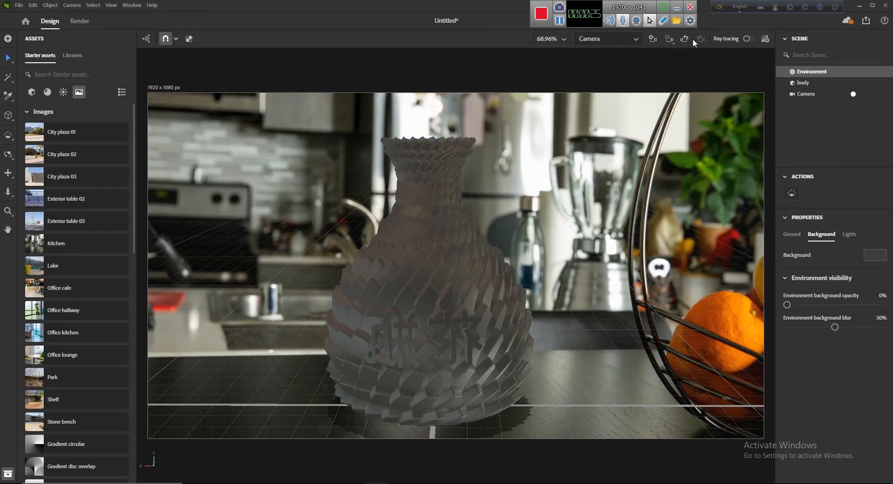
{"action": "left_click", "coordinate": [747, 40]}
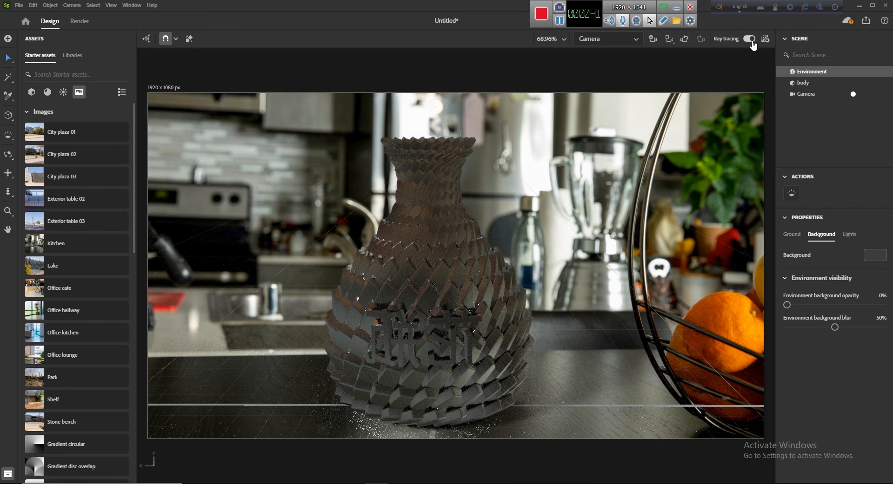
Step: Reopen the finished render and inspect the vase against the kitchen background
{"action": "left_click", "coordinate": [79, 22]}
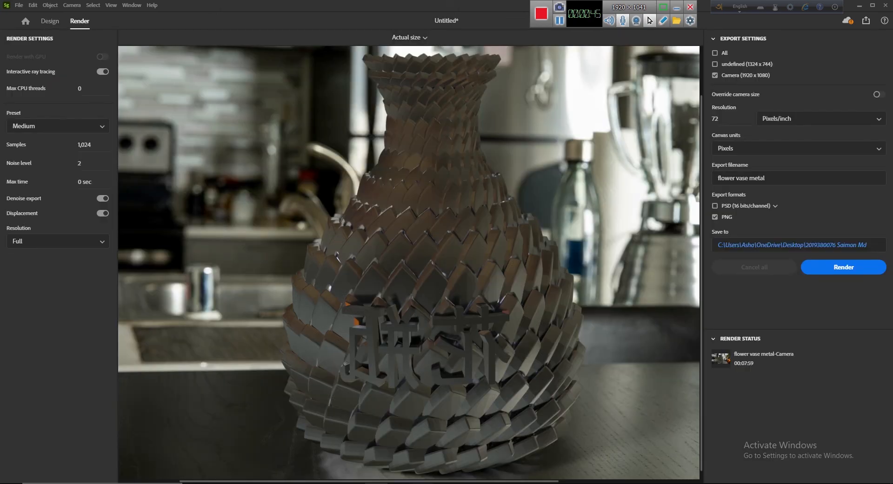
{"action": "left_click_drag", "start_coordinate": [427, 481], "coordinate": [453, 481]}
{"action": "left_click_drag", "start_coordinate": [702, 278], "coordinate": [701, 247]}
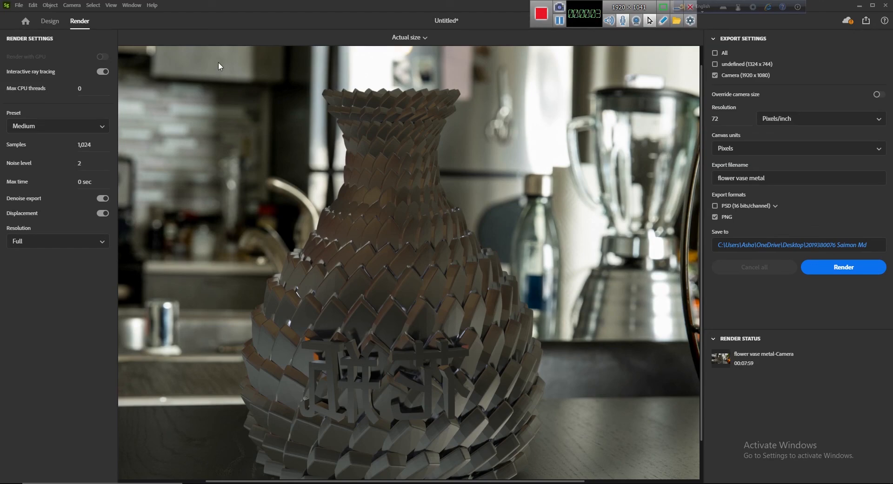
Step: Return to the design workspace and browse the starter materials, from ceramics to fabrics and leathers
{"action": "left_click", "coordinate": [49, 22]}
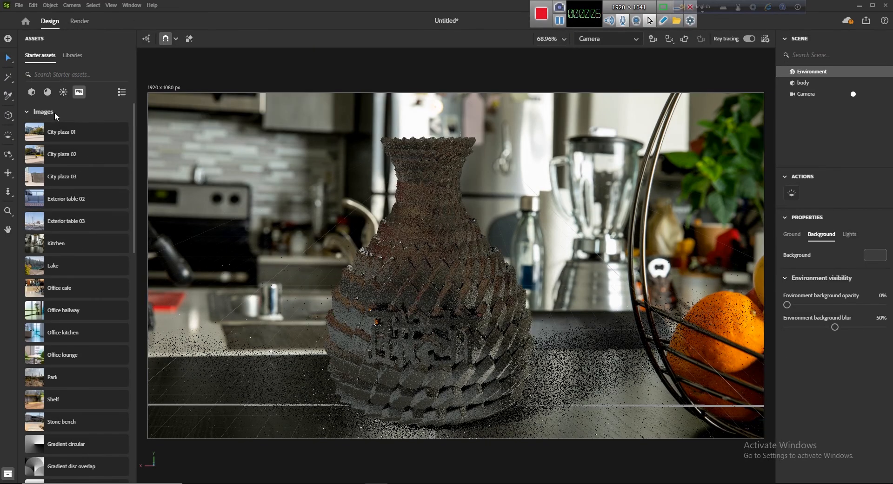
{"action": "left_click", "coordinate": [47, 92]}
{"action": "scroll", "coordinate": [68, 223], "scroll_direction": "down", "scroll_amount": 3}
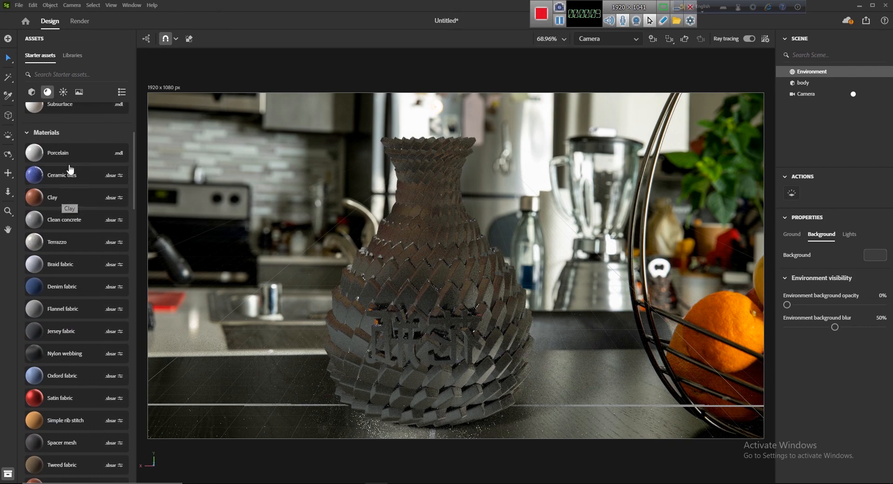
{"action": "scroll", "coordinate": [66, 319], "scroll_direction": "down", "scroll_amount": 2}
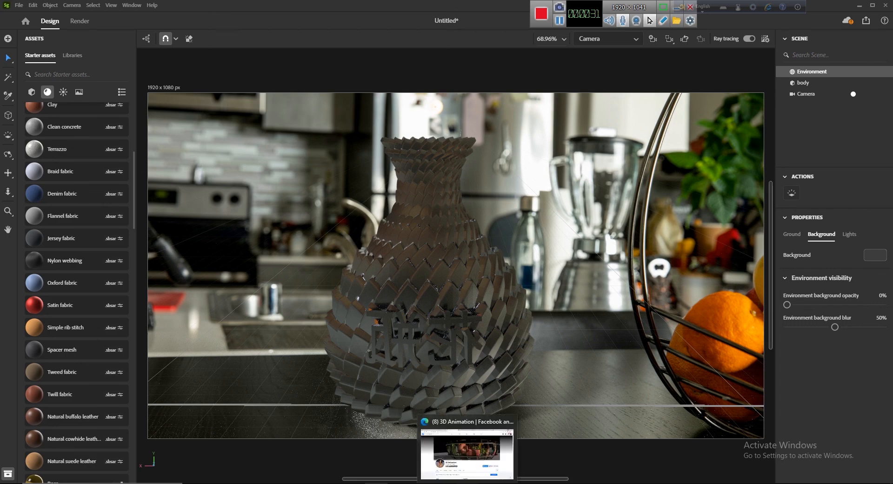
Step: Switch to the browser and look over the 3D Animation page on Facebook
{"action": "left_click", "coordinate": [467, 480]}
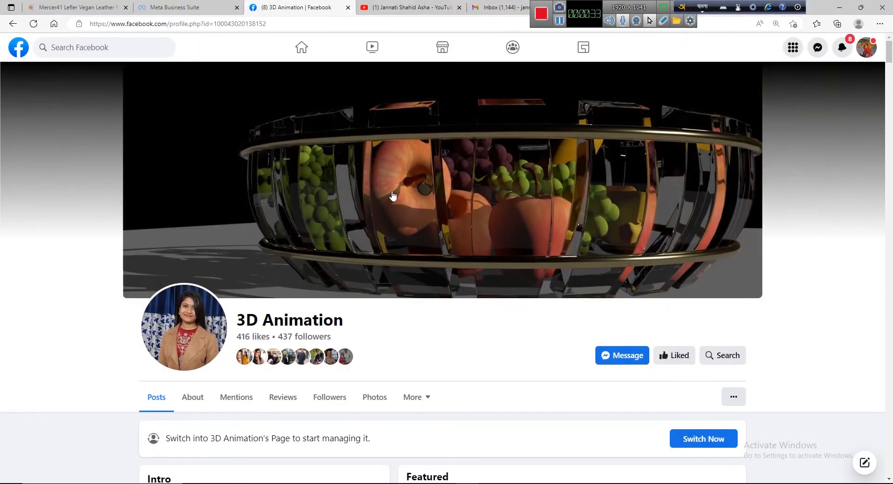
{"action": "scroll", "coordinate": [404, 217], "scroll_direction": "down", "scroll_amount": 2}
{"action": "scroll", "coordinate": [404, 218], "scroll_direction": "down", "scroll_amount": 4}
{"action": "scroll", "coordinate": [404, 218], "scroll_direction": "up", "scroll_amount": 6}
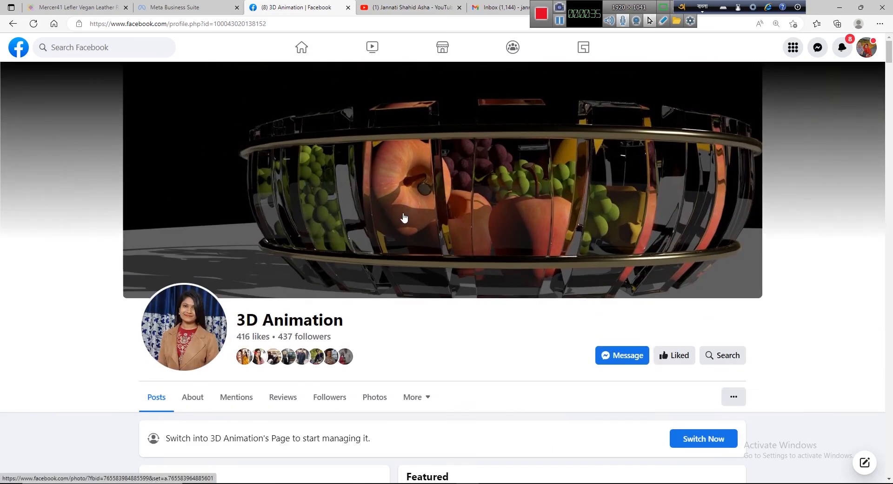